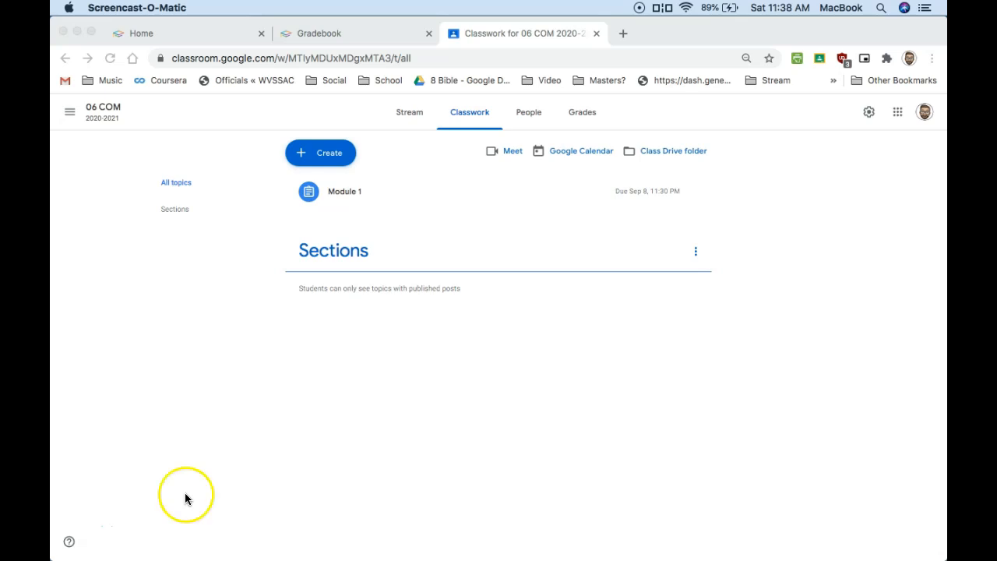
# Start reusing a post in the 06 COM classwork and choose the archived 6 Computer 2019-2020 class as its source
pyautogui.click(337, 159)
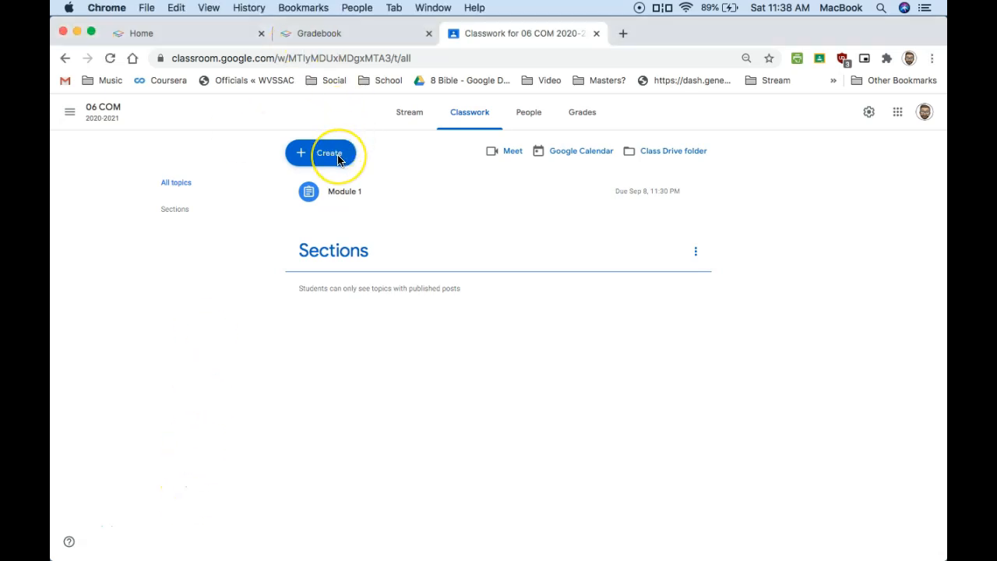
pyautogui.click(337, 156)
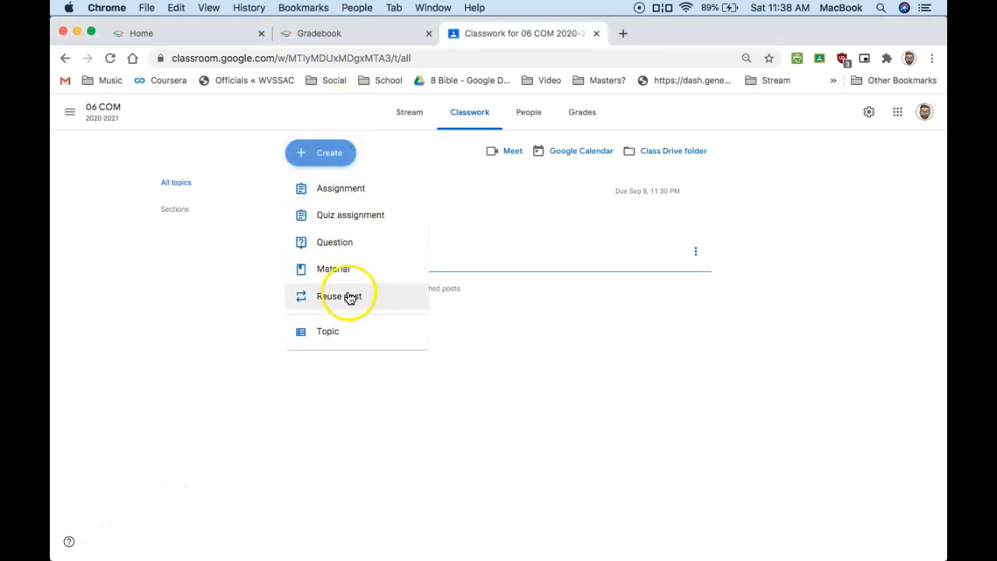
pyautogui.click(350, 296)
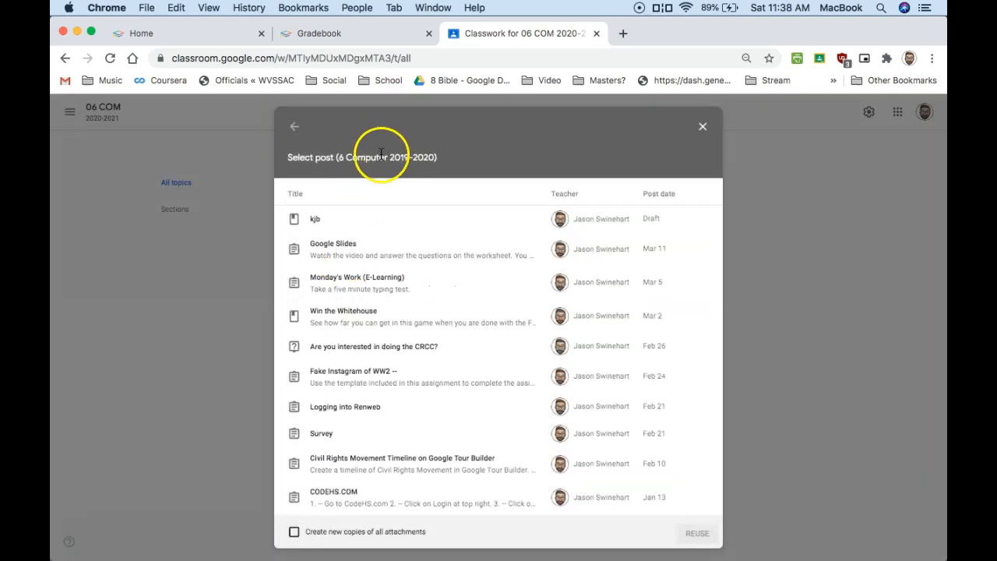
pyautogui.click(294, 127)
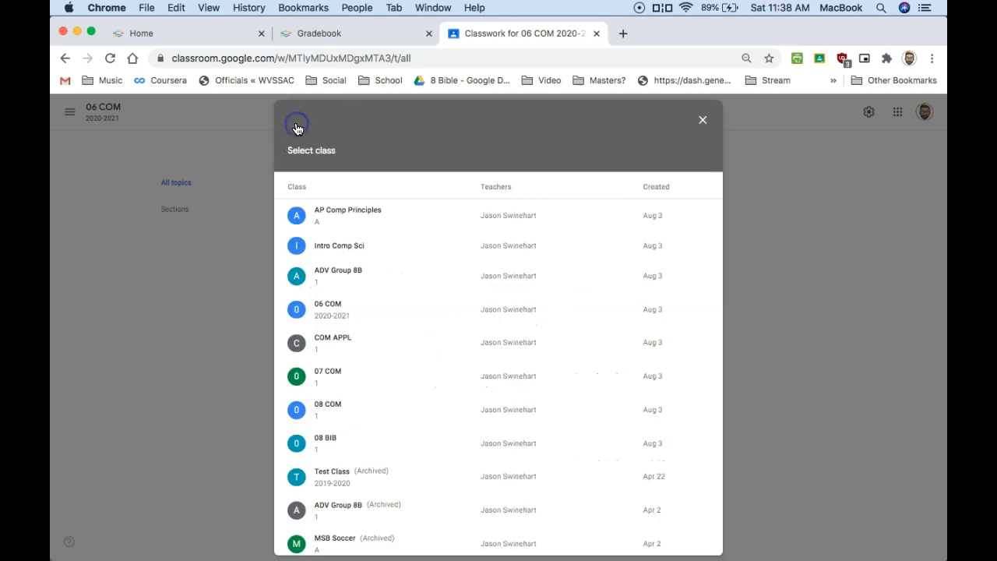
pyautogui.scroll(-5, 372, 349)
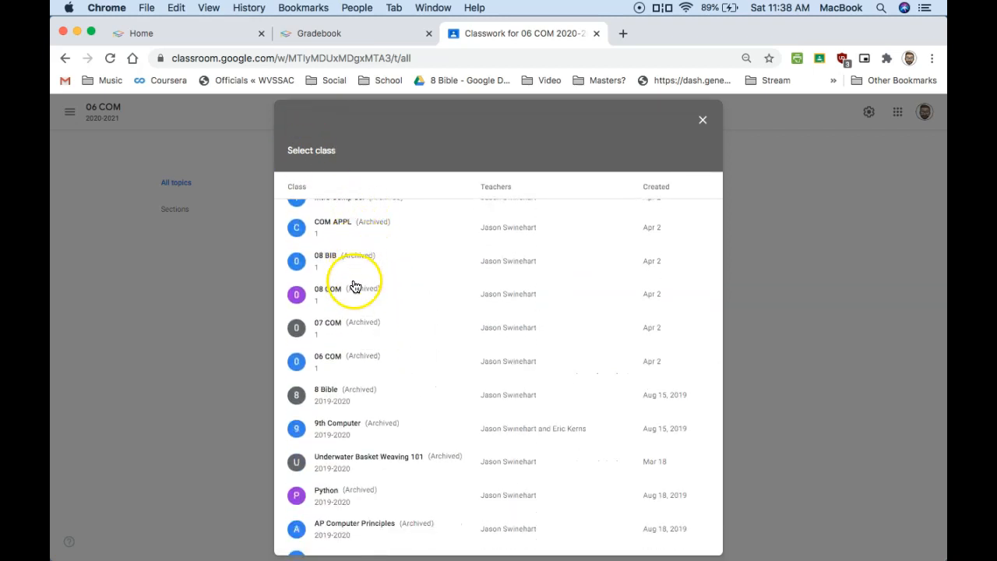
pyautogui.scroll(5, 359, 334)
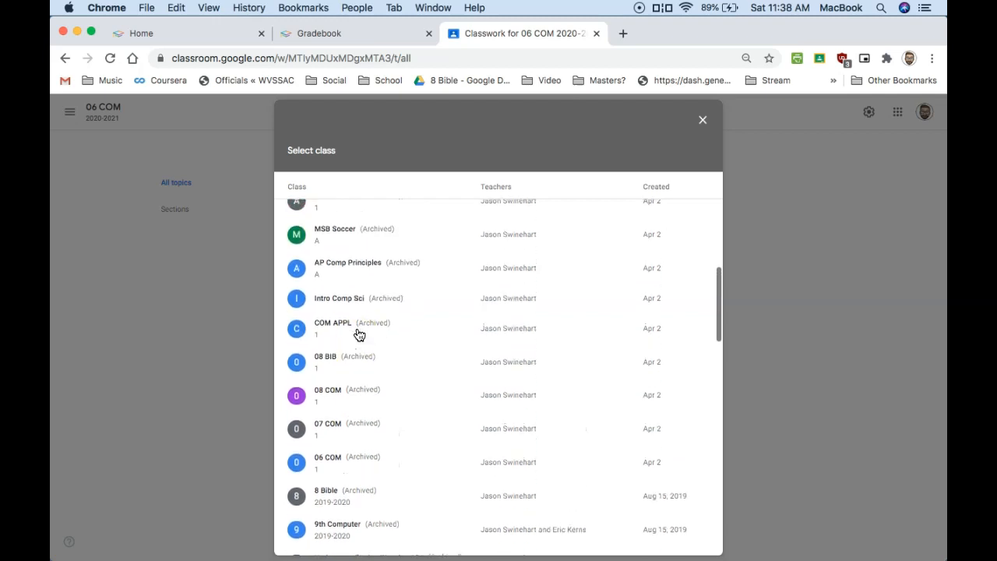
pyautogui.scroll(1, 359, 334)
pyautogui.scroll(-4, 359, 335)
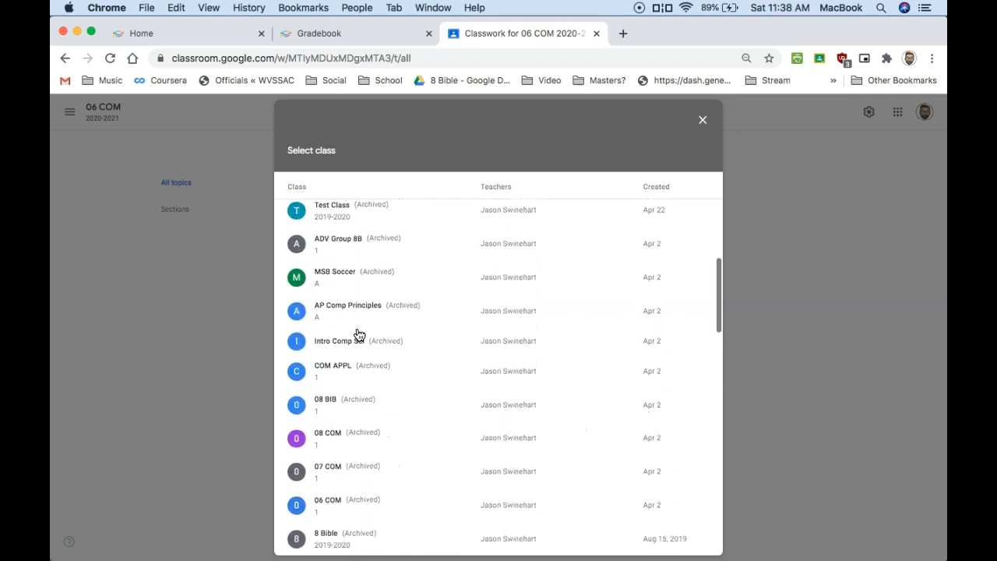
pyautogui.scroll(-1, 360, 335)
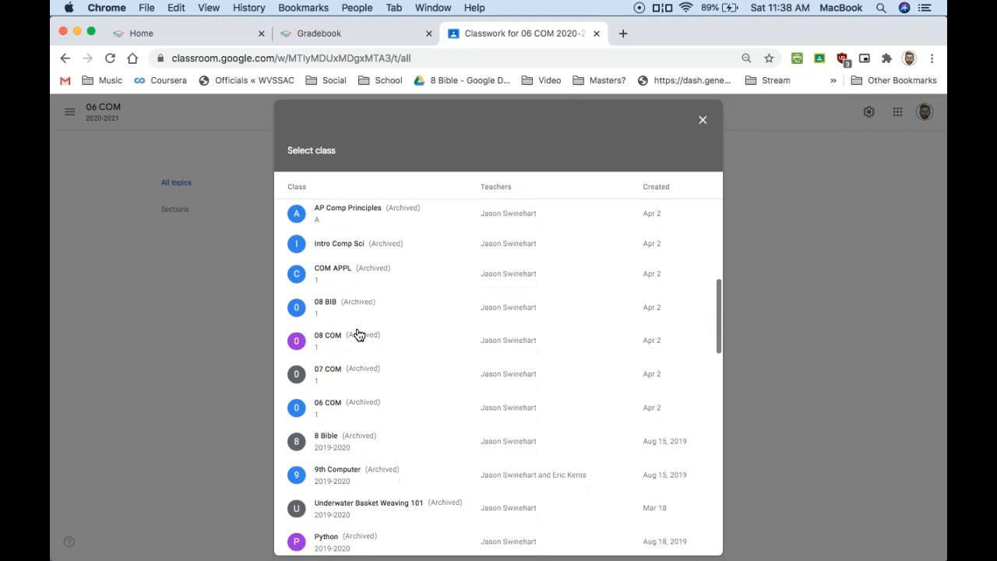
pyautogui.scroll(-1, 354, 385)
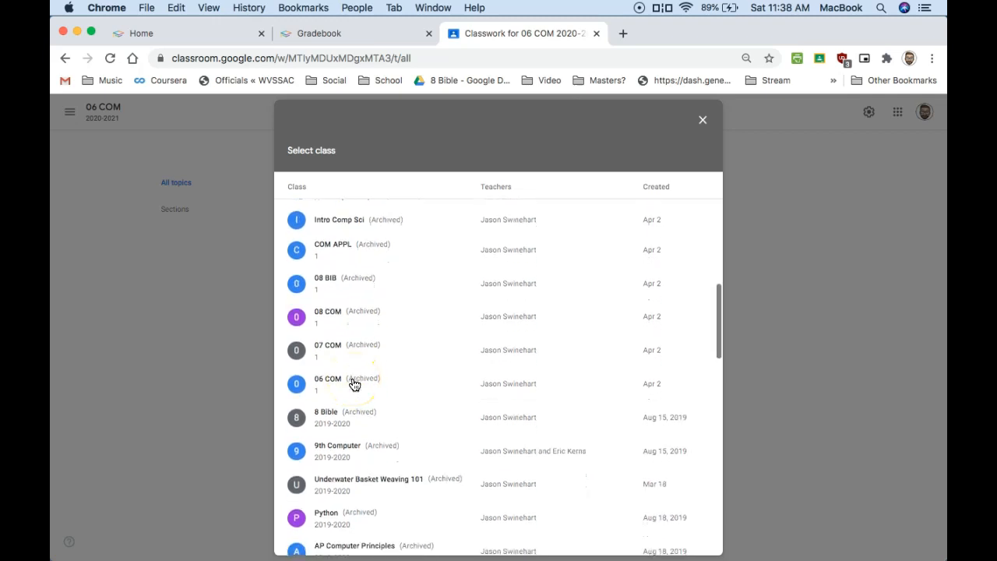
pyautogui.scroll(-5, 354, 381)
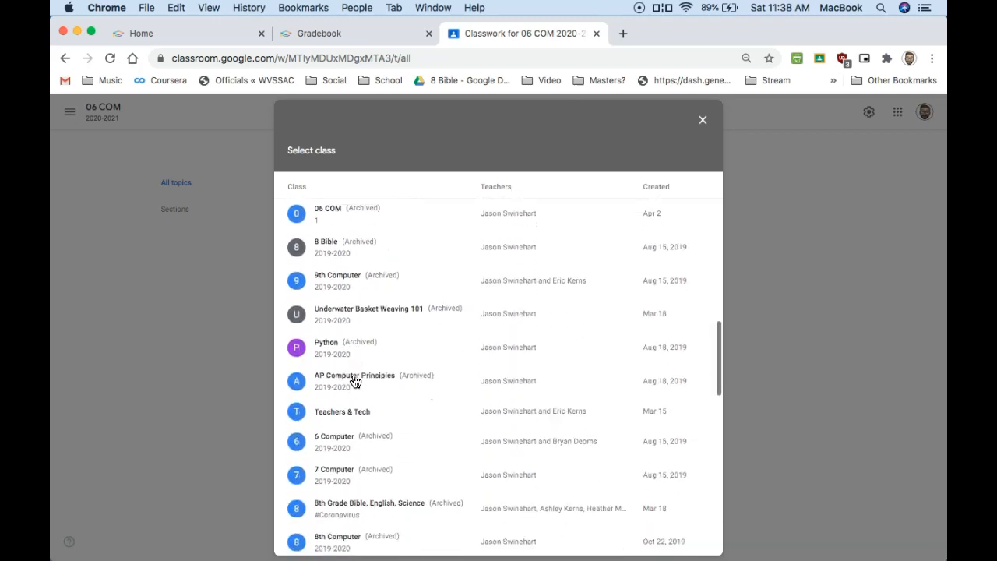
pyautogui.click(338, 435)
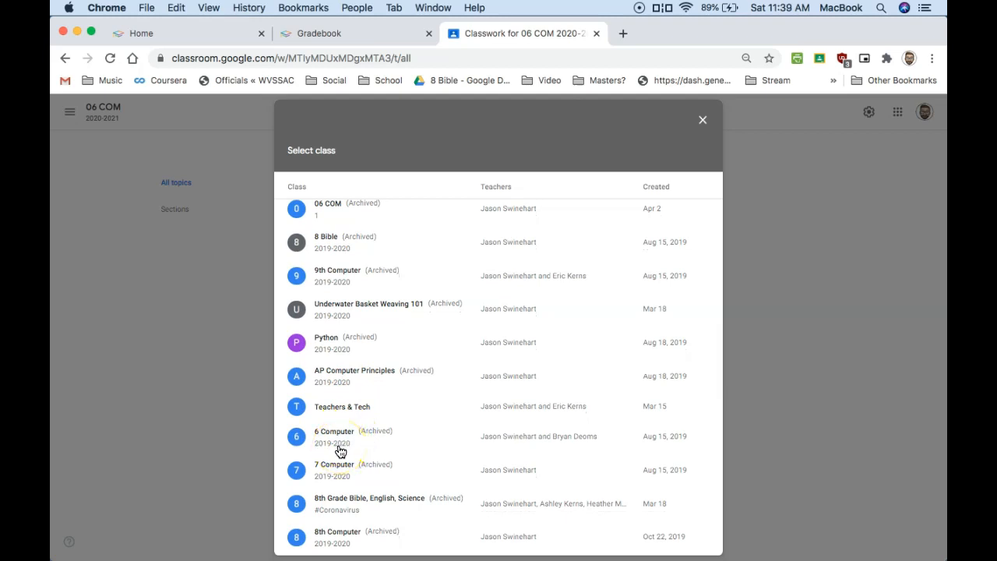
# Reuse the Section 1 post and assign it to all 06 COM students under the Sections topic
pyautogui.scroll(-15, 340, 448)
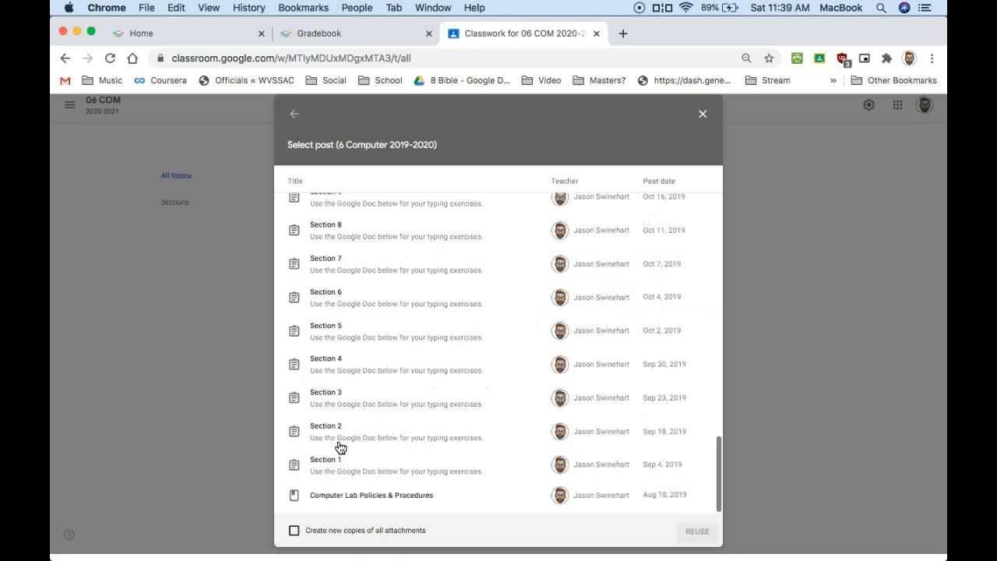
pyautogui.click(343, 467)
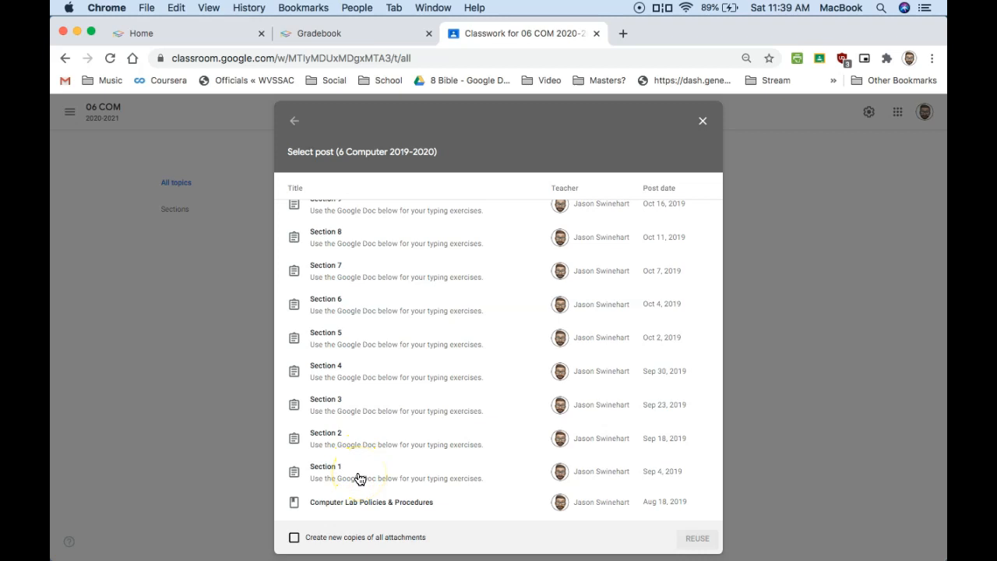
pyautogui.click(360, 477)
pyautogui.click(691, 539)
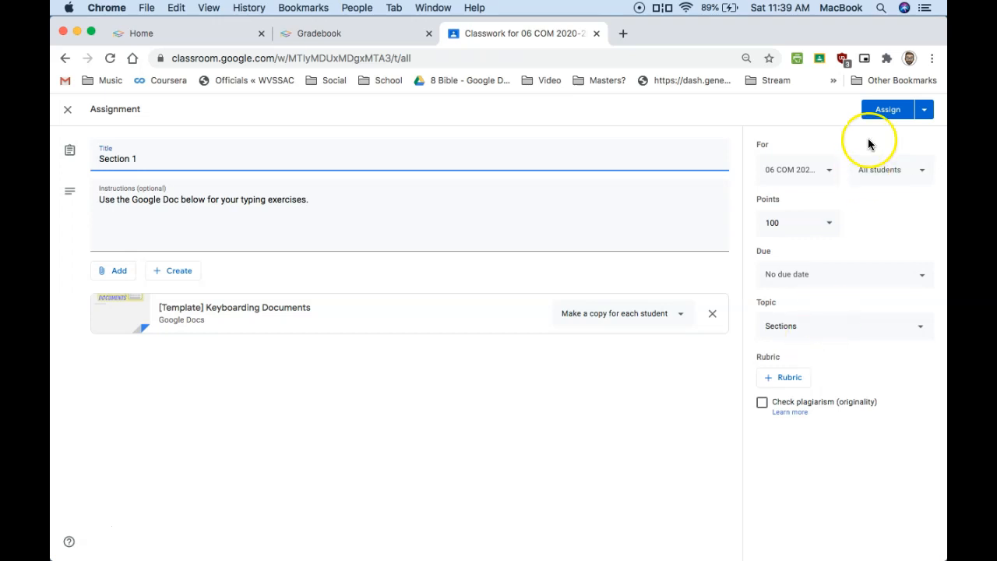
pyautogui.click(889, 111)
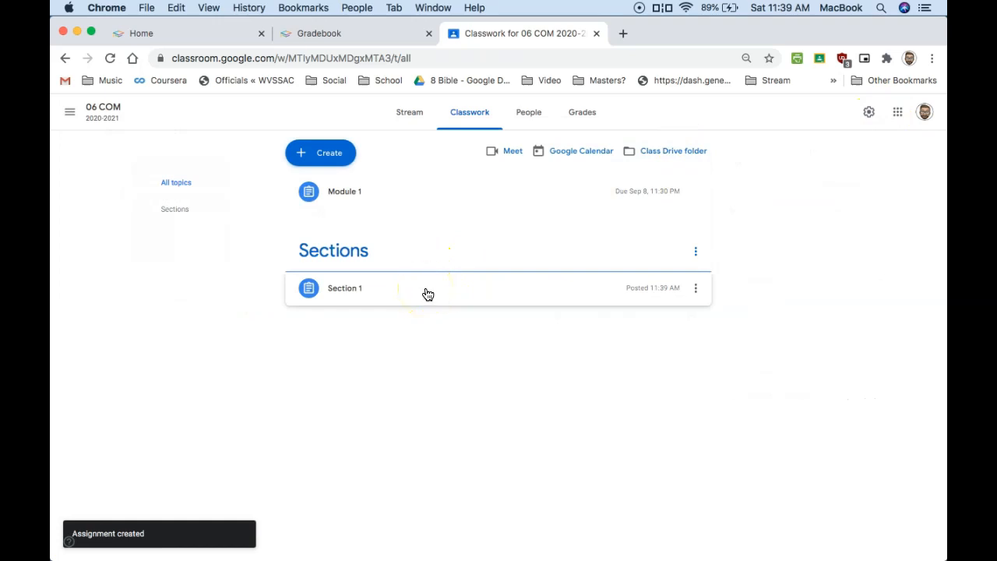
# Switch to the RenWeb Gradebook and start a new 06 COM assignment titled Section 1 in the Keyboarding Tests category
pyautogui.click(352, 33)
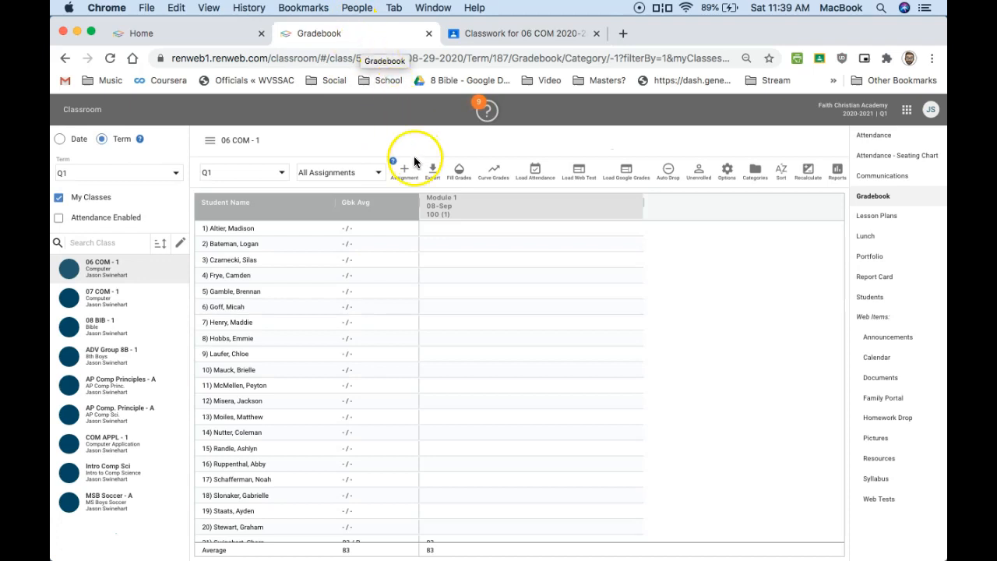
pyautogui.click(405, 179)
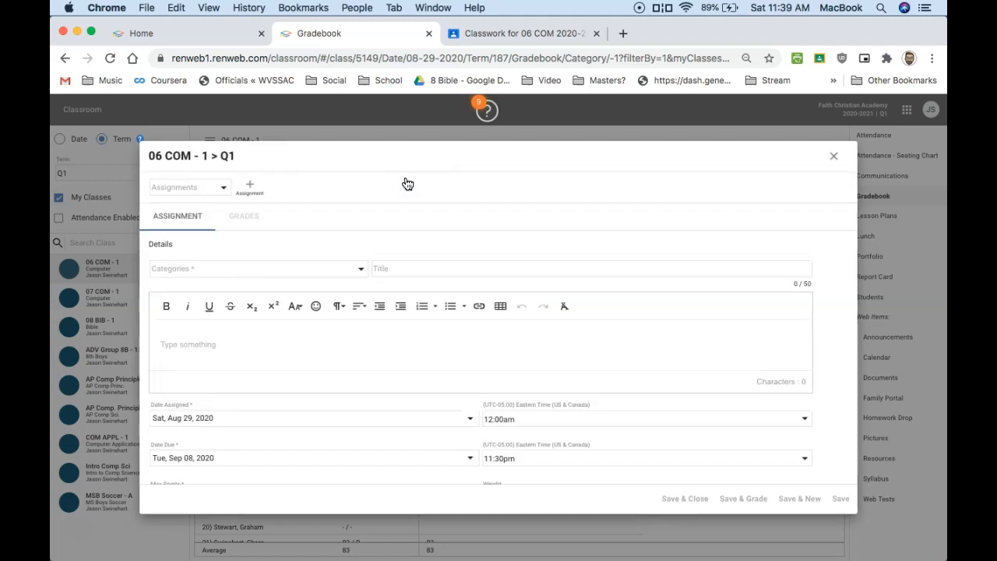
pyautogui.click(494, 33)
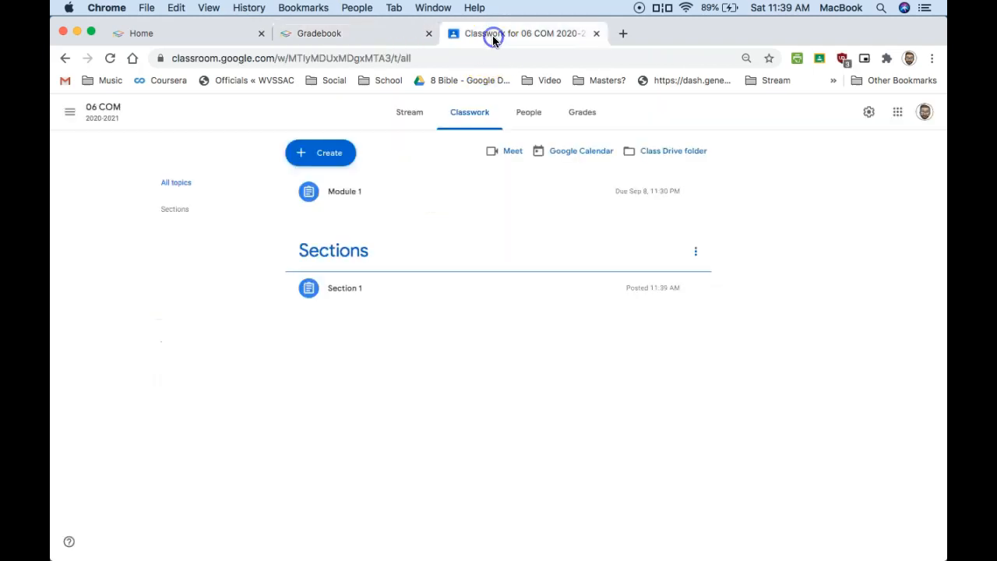
pyautogui.click(330, 34)
pyautogui.click(322, 270)
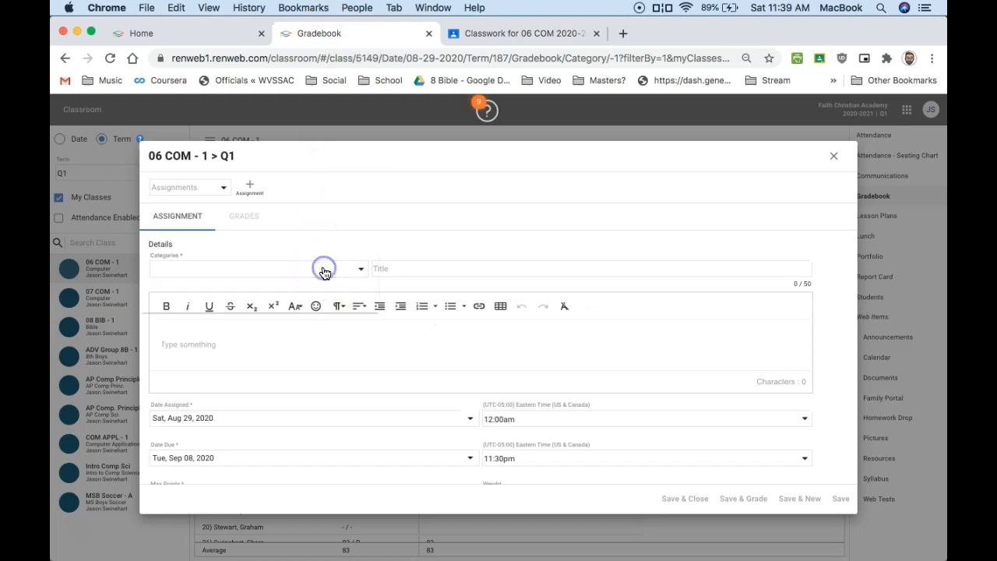
pyautogui.click(324, 294)
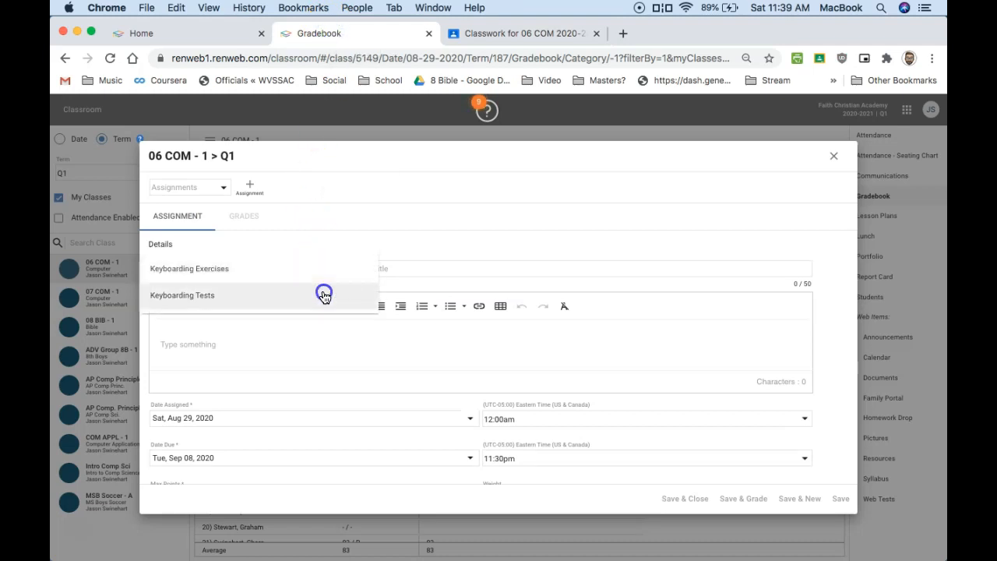
pyautogui.click(432, 265)
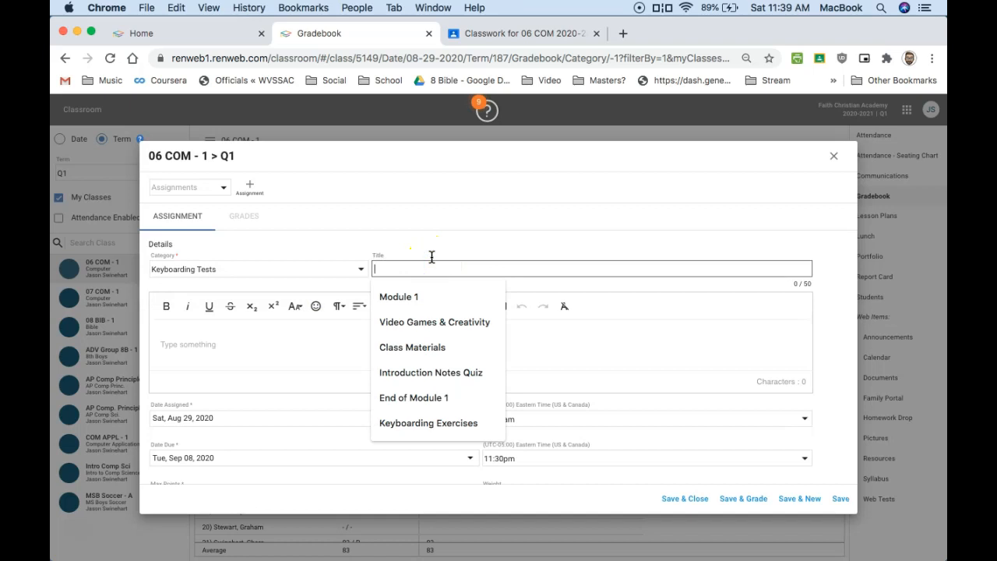
pyautogui.write('Section 1')
pyautogui.click(434, 294)
# Link the gradebook assignment to the existing Google Classroom assignment Section 1, load its details, and save and close it
pyautogui.scroll(-3, 435, 293)
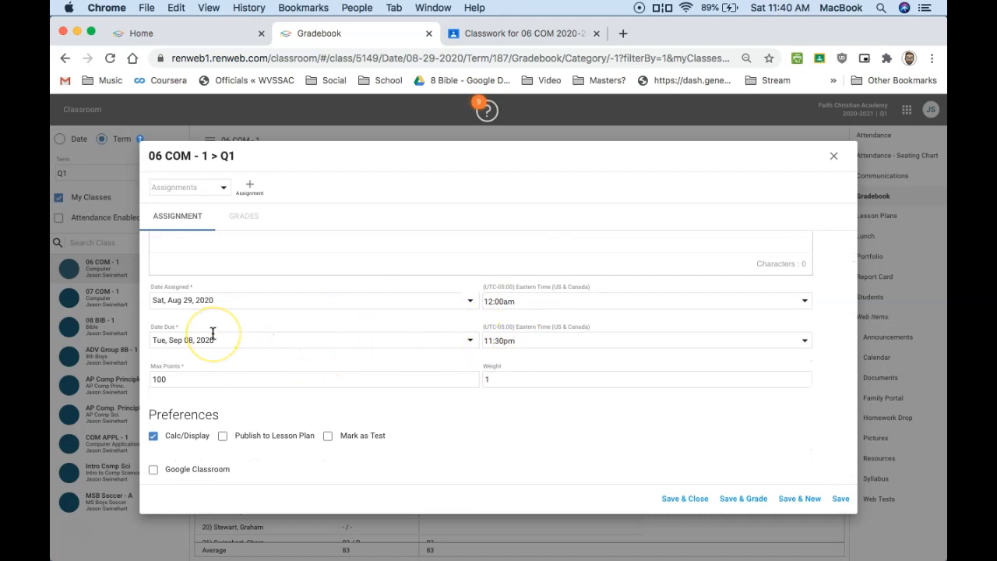
pyautogui.click(154, 471)
pyautogui.scroll(-2, 390, 375)
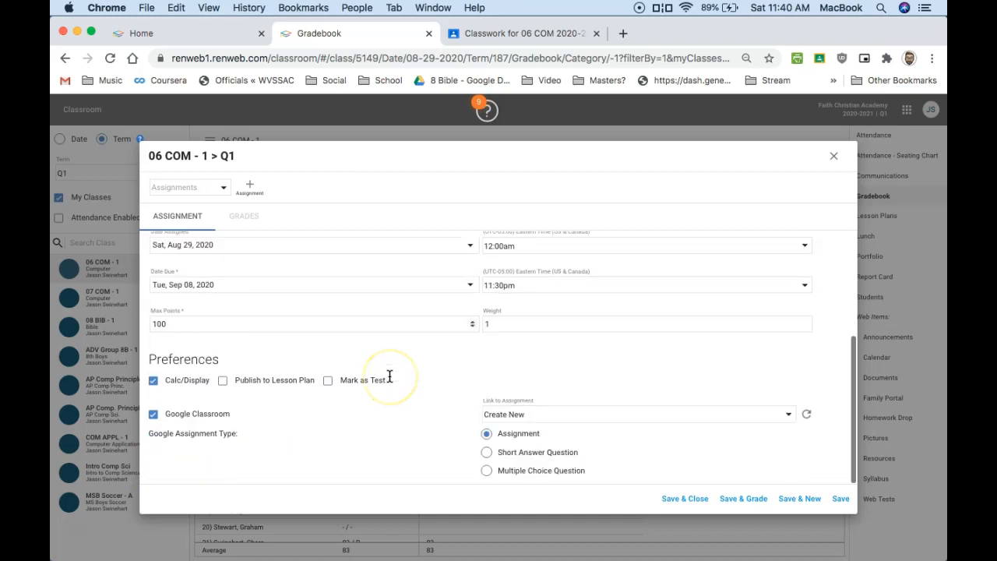
pyautogui.click(788, 419)
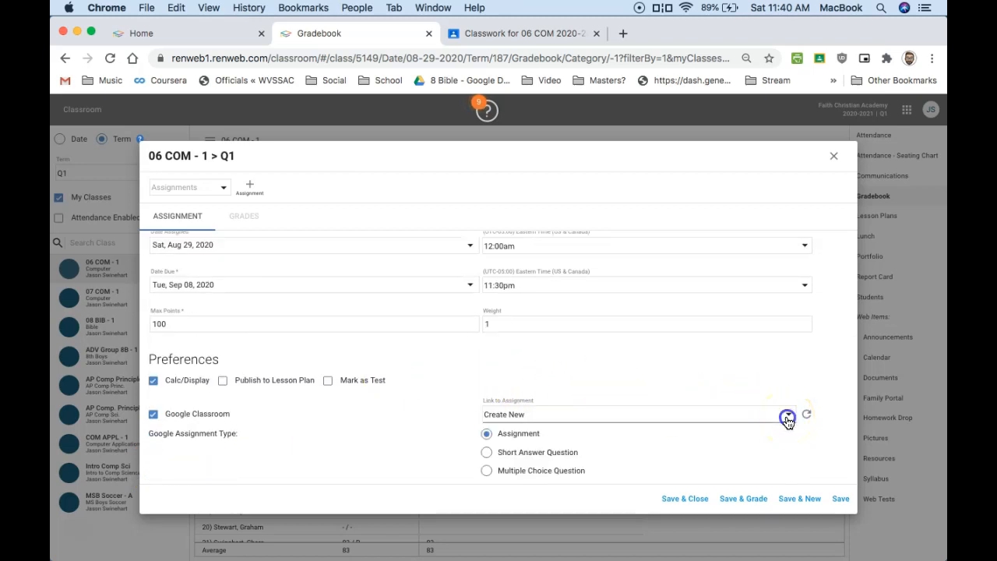
pyautogui.click(752, 441)
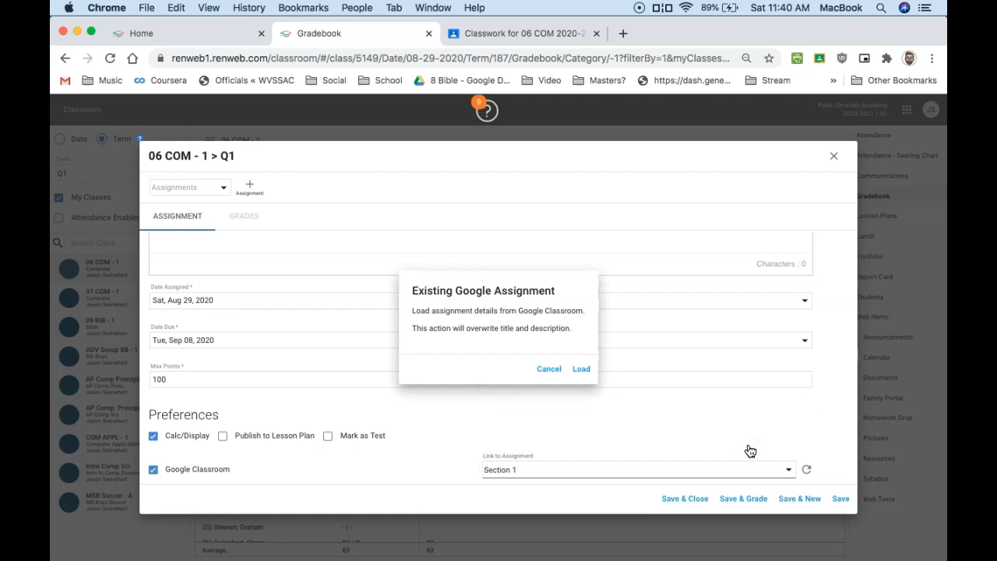
pyautogui.click(581, 374)
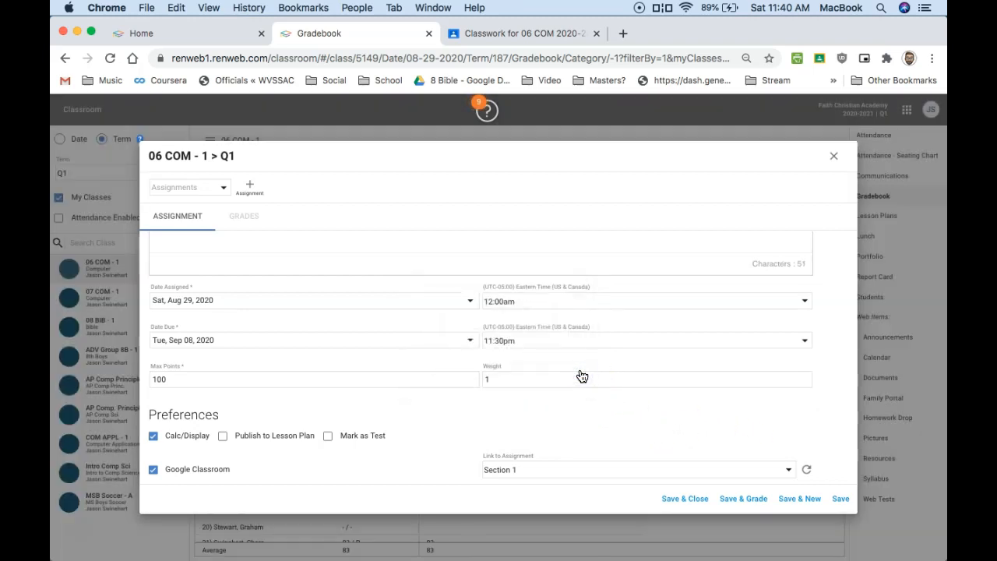
pyautogui.click(690, 499)
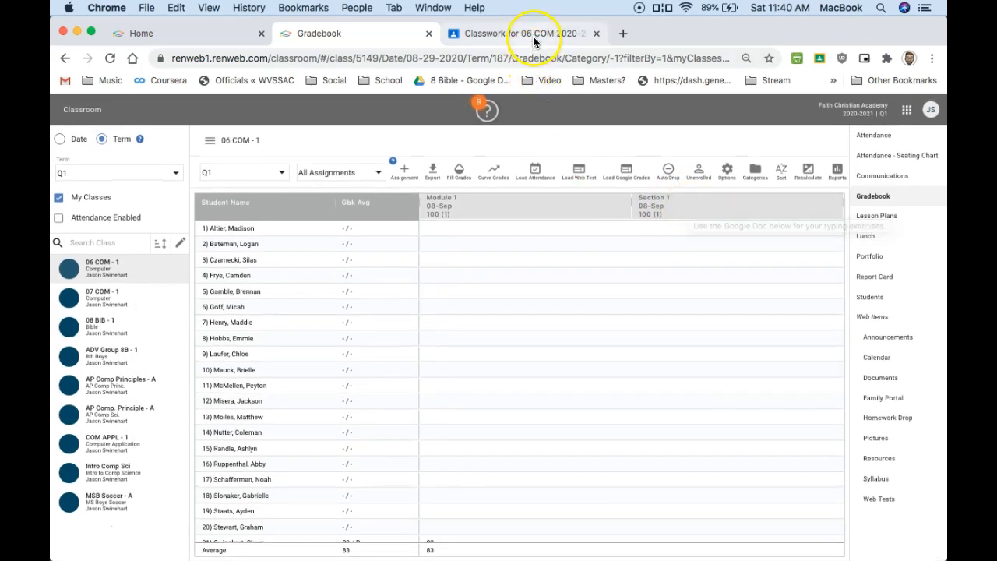
# Switch to Google Classroom and open the student work for the Section 1 assignment
pyautogui.click(534, 35)
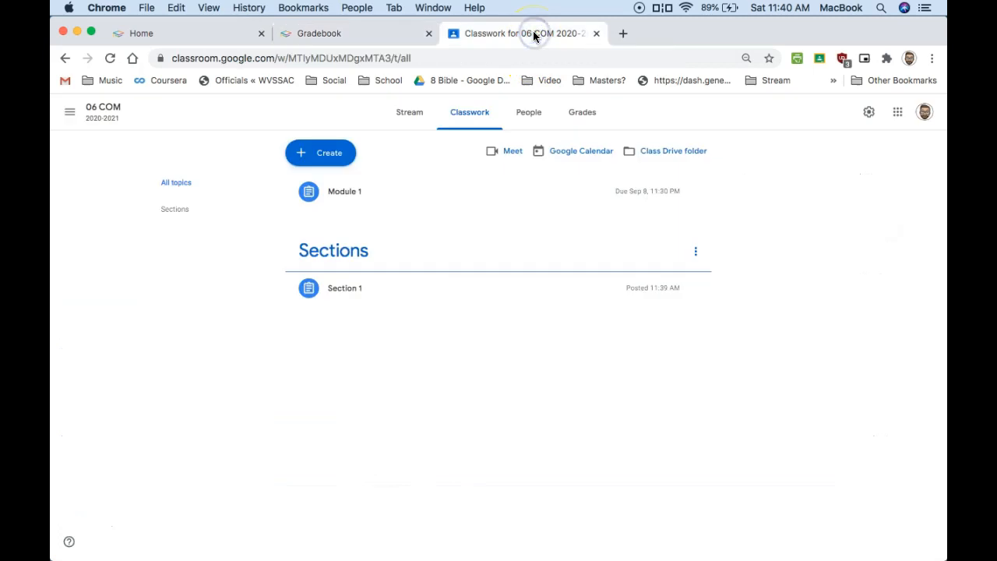
pyautogui.click(434, 296)
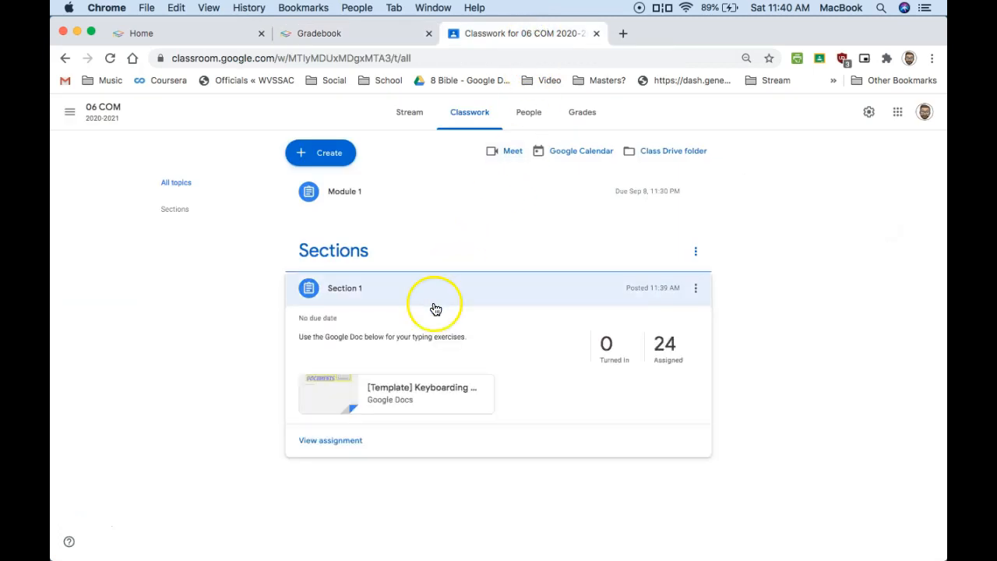
pyautogui.click(345, 440)
# Enter a Section 1 grade of 100 for the third-to-last student in the list
pyautogui.scroll(-10, 272, 420)
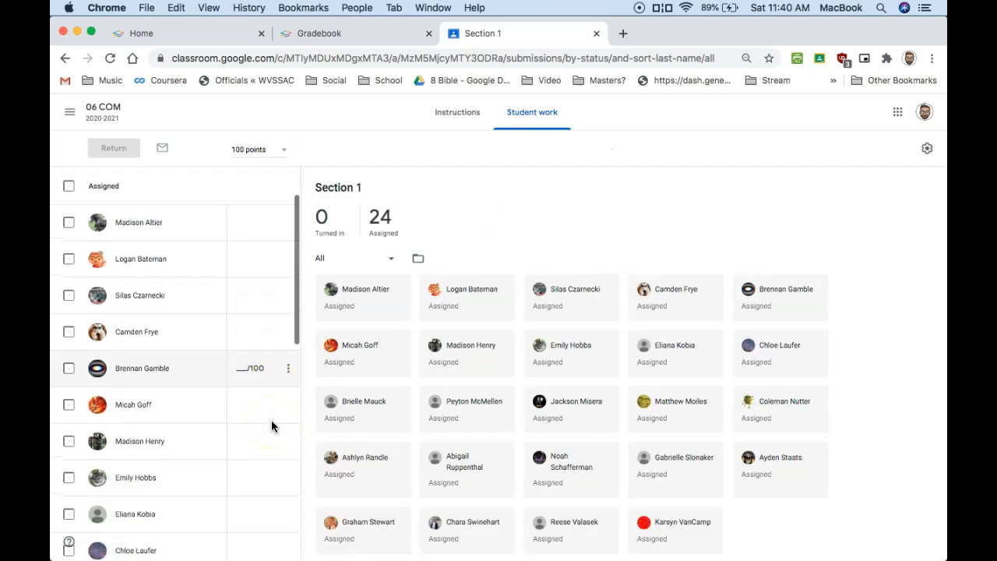
pyautogui.click(256, 433)
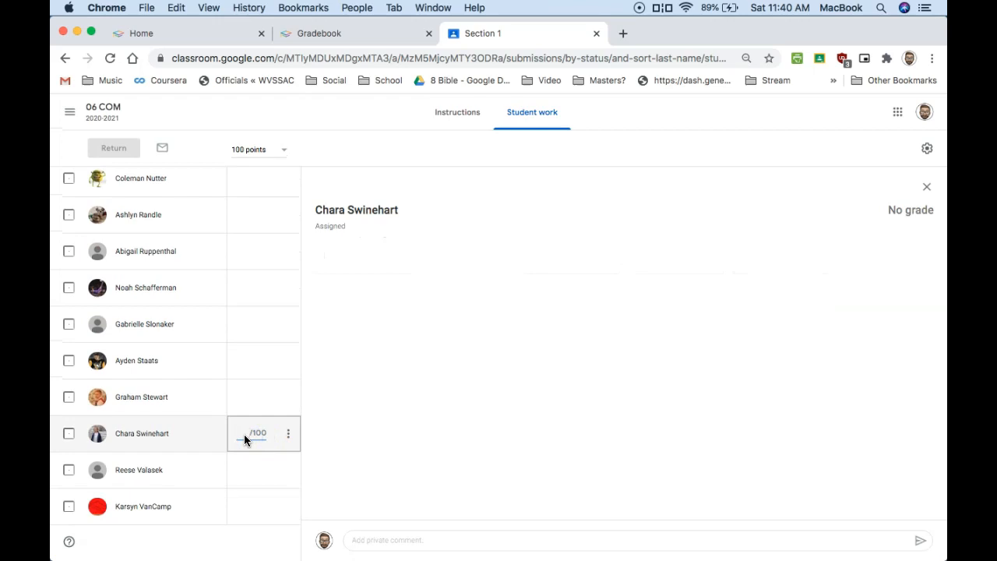
pyautogui.write('100')
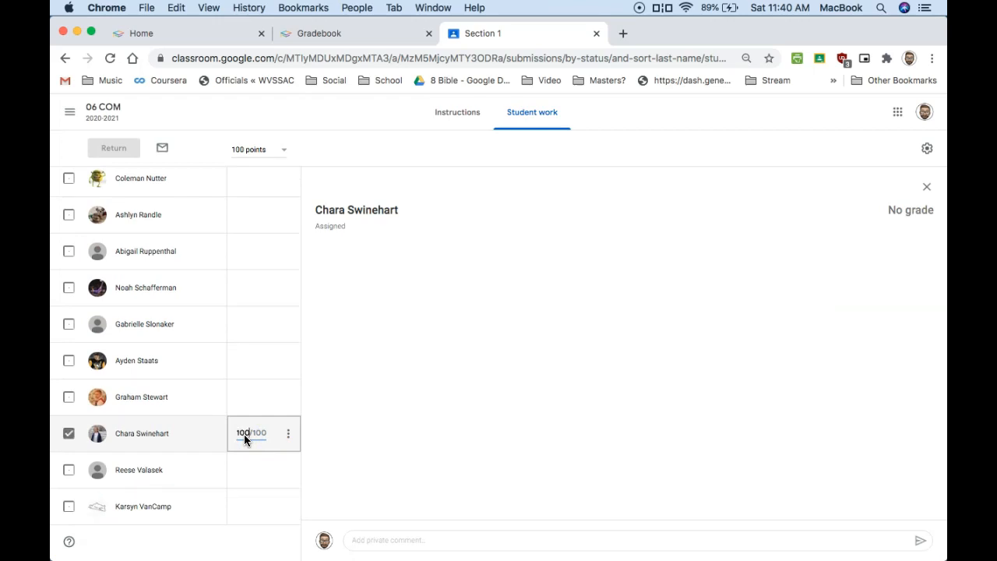
pyautogui.click(231, 442)
pyautogui.press('Return')
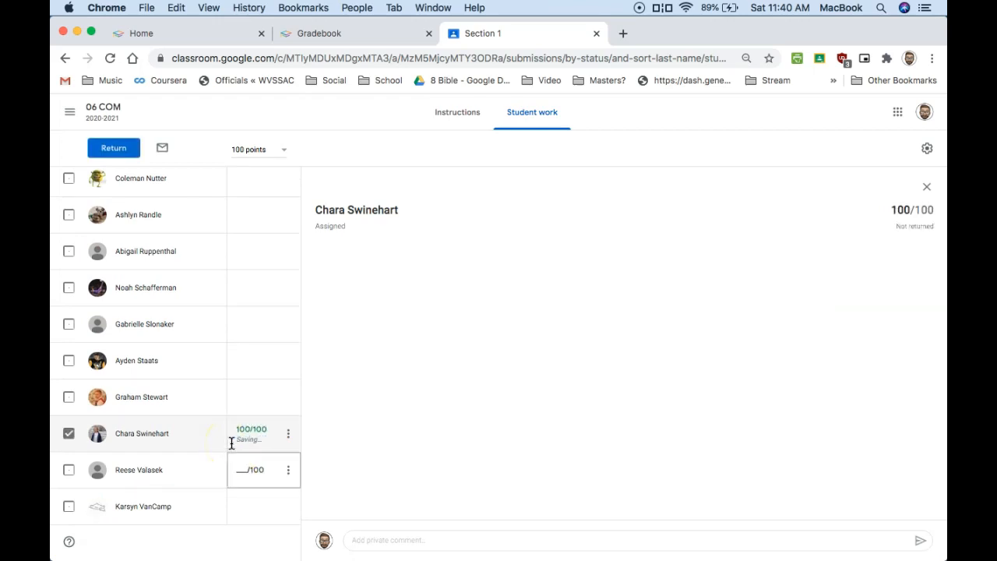
# Return the graded Section 1 work to the selected student without a private comment, even though it is unsubmitted
pyautogui.click(121, 152)
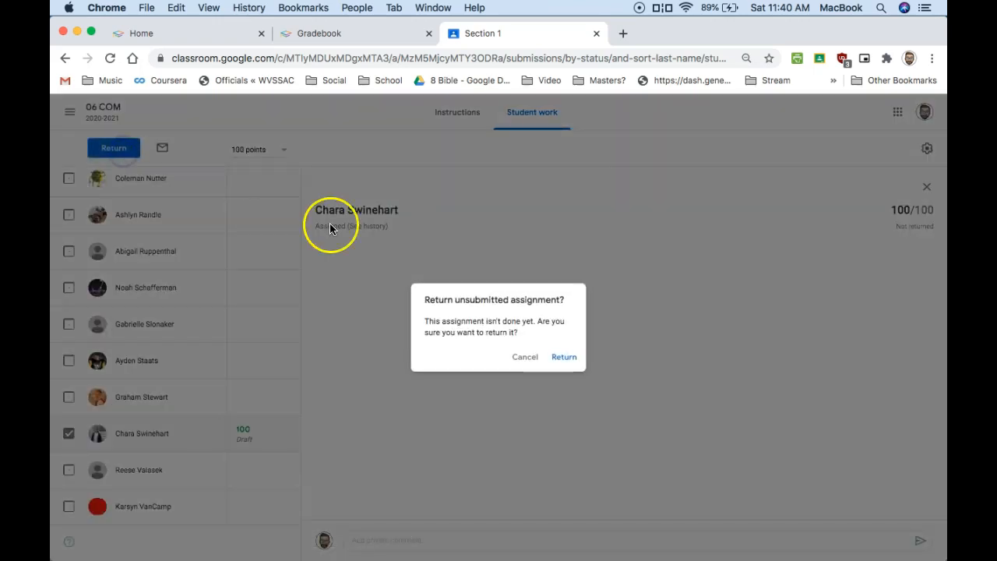
pyautogui.click(571, 356)
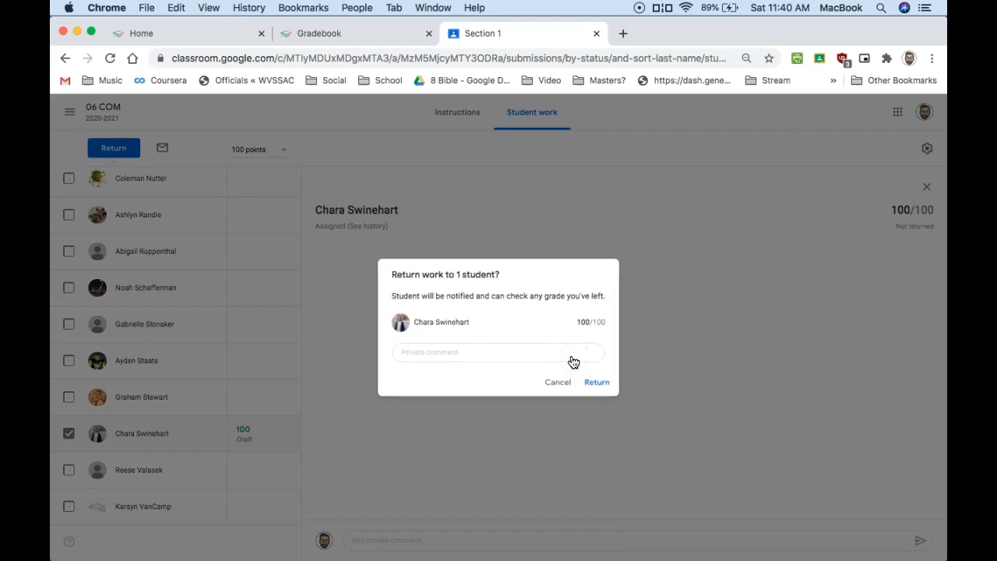
pyautogui.click(591, 383)
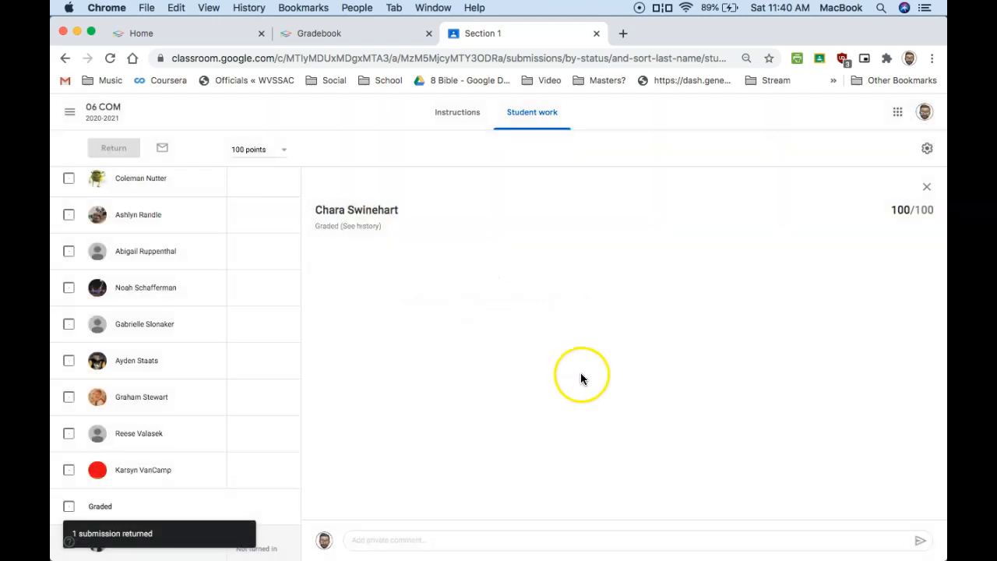
# Switch to the RenWeb Gradebook and load the Keyboarding Tests grades for Section 1 from Google Classroom
pyautogui.click(356, 33)
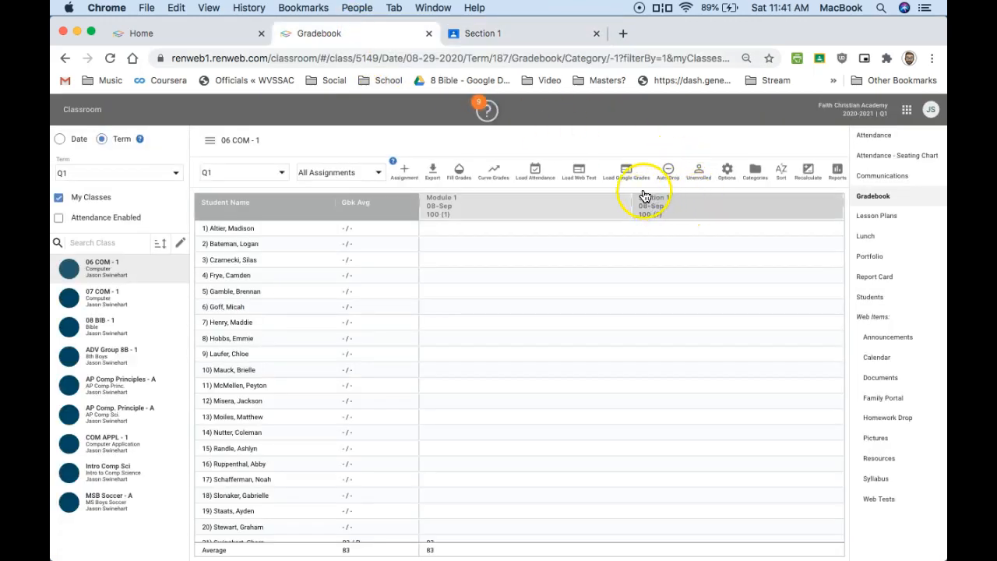
pyautogui.click(627, 174)
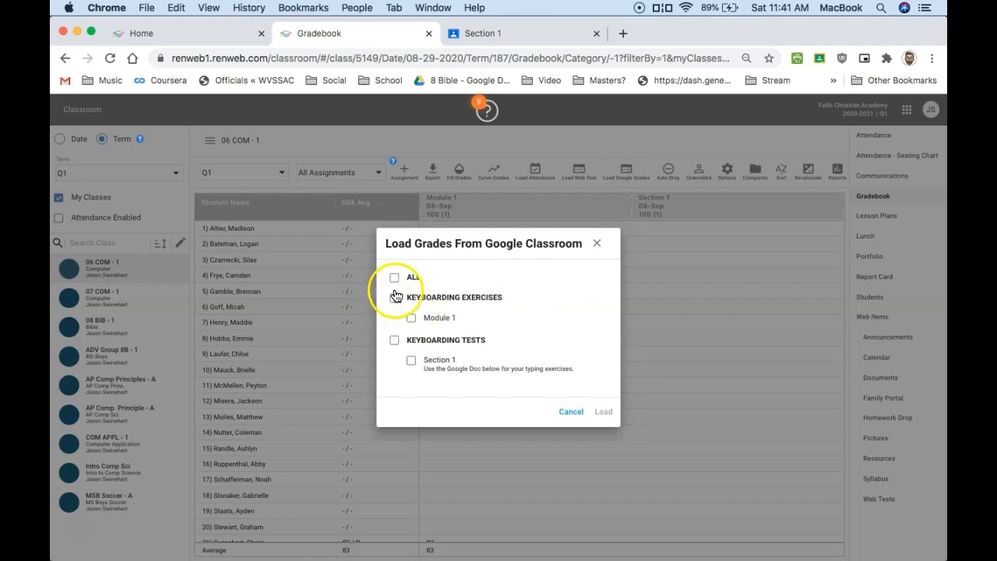
pyautogui.click(394, 343)
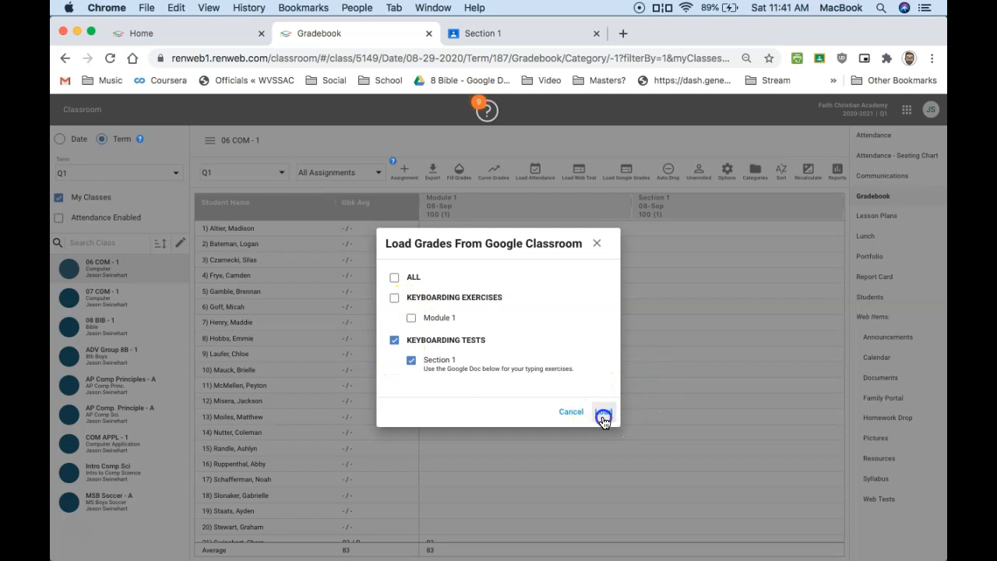
pyautogui.click(604, 413)
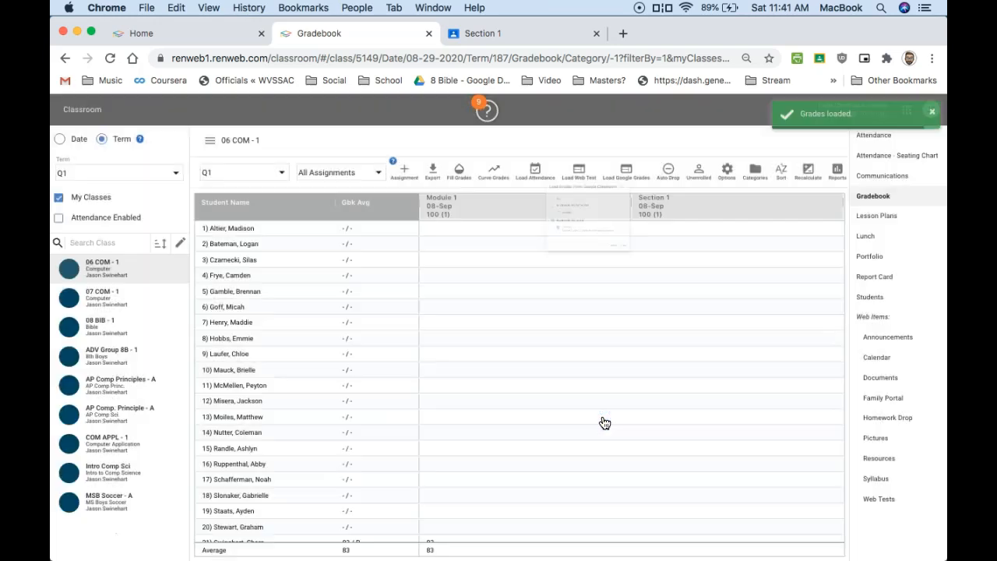
pyautogui.scroll(-2, 601, 421)
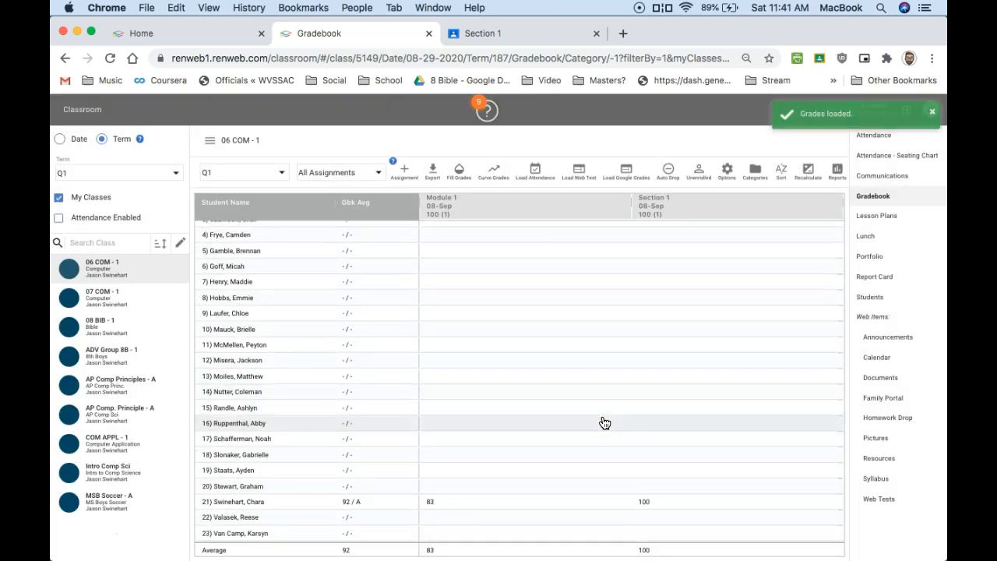
pyautogui.click(671, 525)
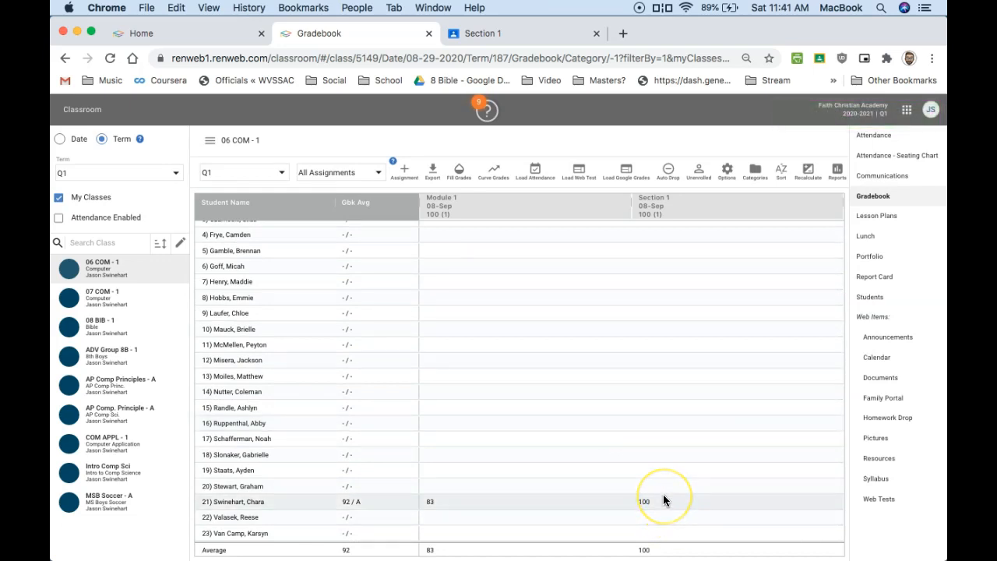
# Switch to Google Classroom and open the 06 COM class from the class overview
pyautogui.click(488, 36)
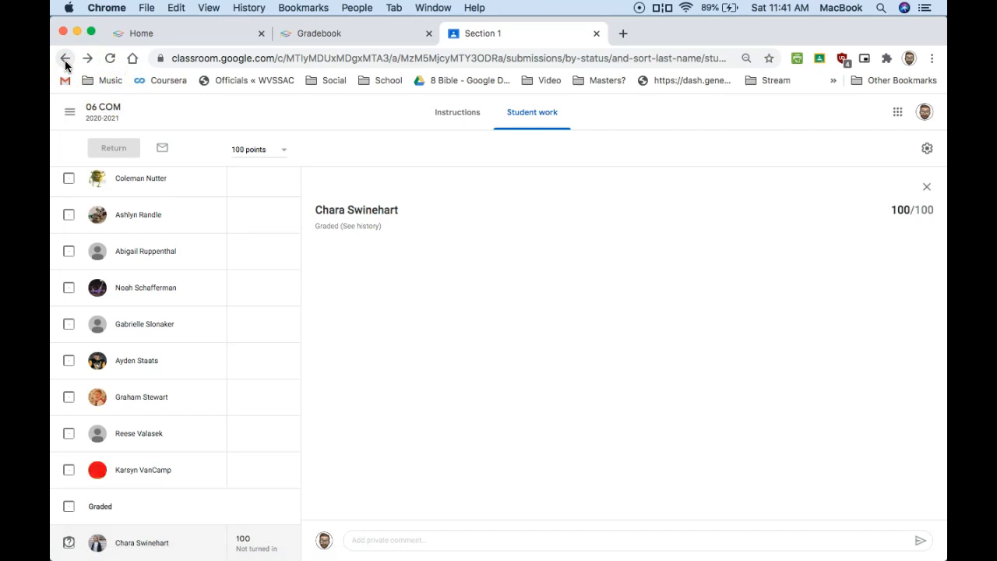
pyautogui.click(81, 114)
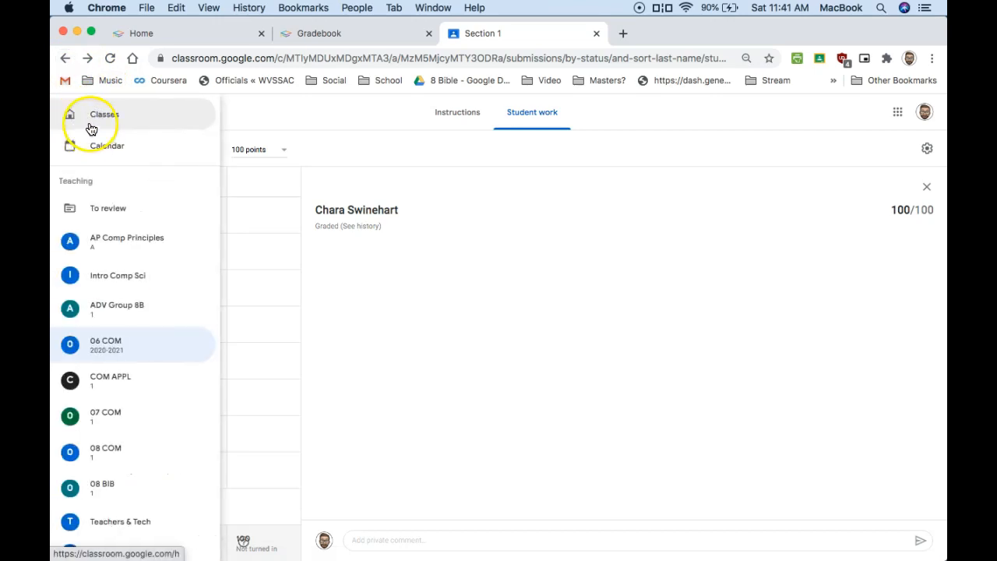
pyautogui.scroll(-3, 153, 381)
pyautogui.click(149, 513)
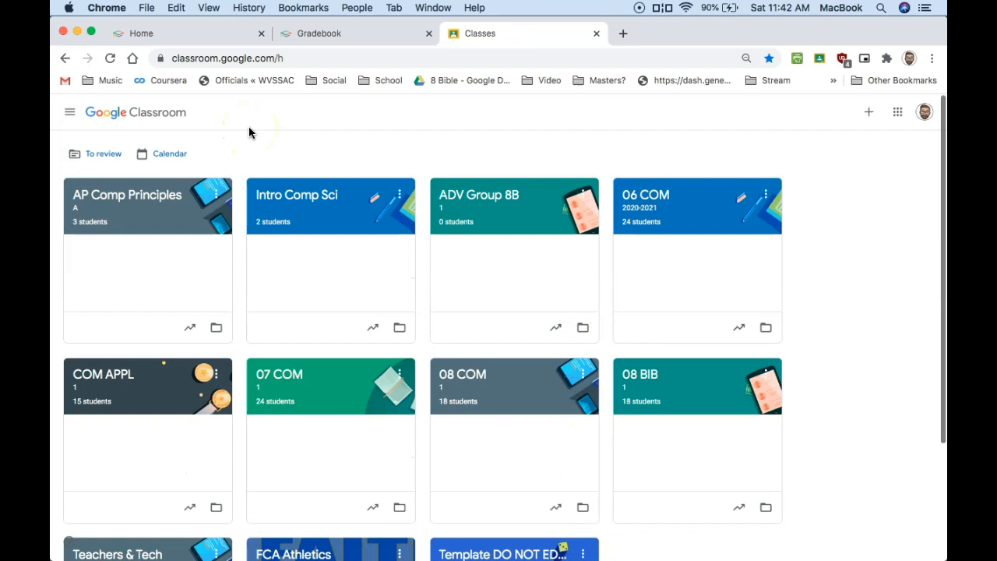
pyautogui.click(634, 191)
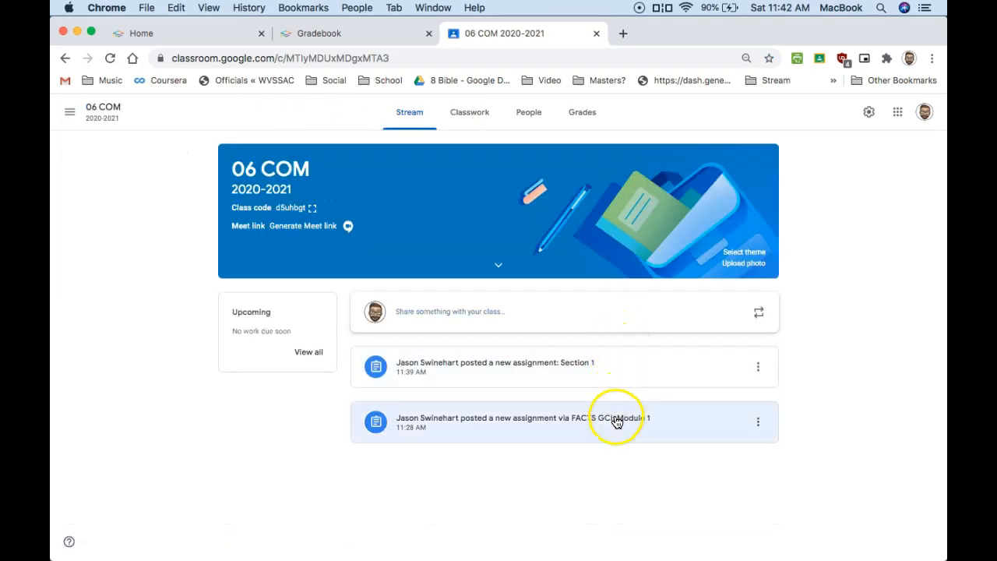
# Open the Section 1 assignment's instructions and delete the assignment from the 06 COM class
pyautogui.click(615, 374)
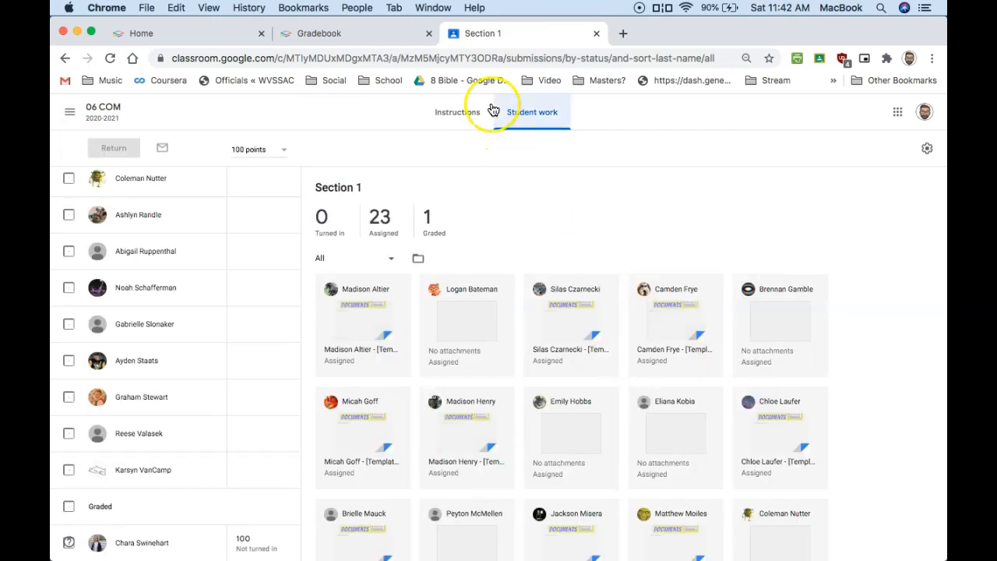
pyautogui.click(468, 111)
pyautogui.click(720, 156)
pyautogui.click(703, 196)
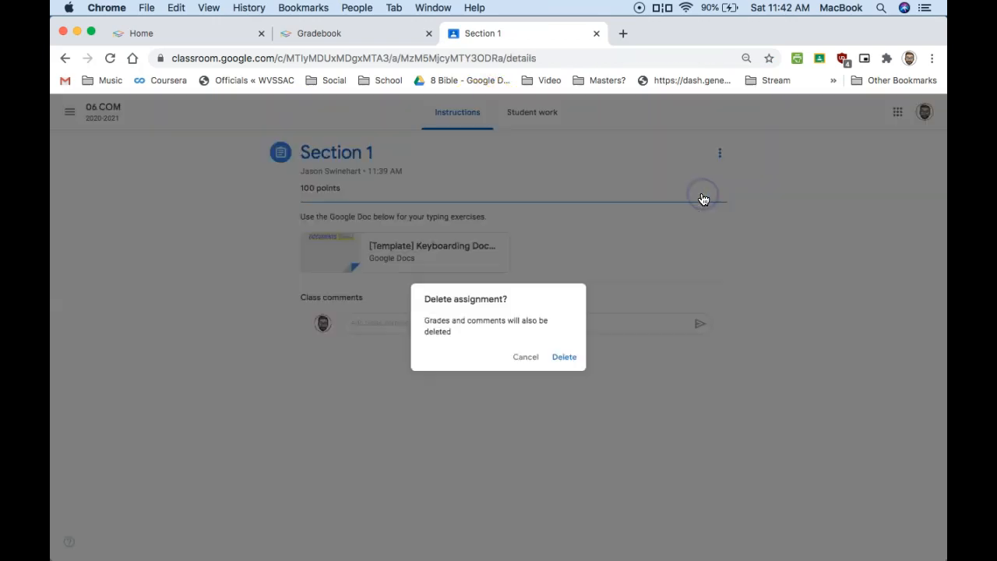
pyautogui.click(575, 358)
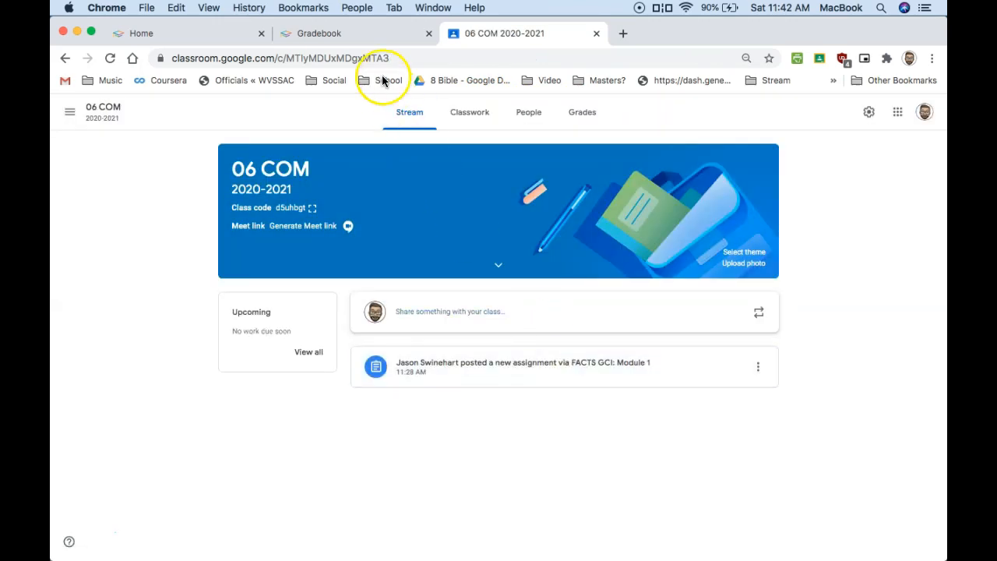
# Switch to the RenWeb Gradebook, open the Section 1 assignment, and unlink it from the missing Google Classroom assignment
pyautogui.click(369, 33)
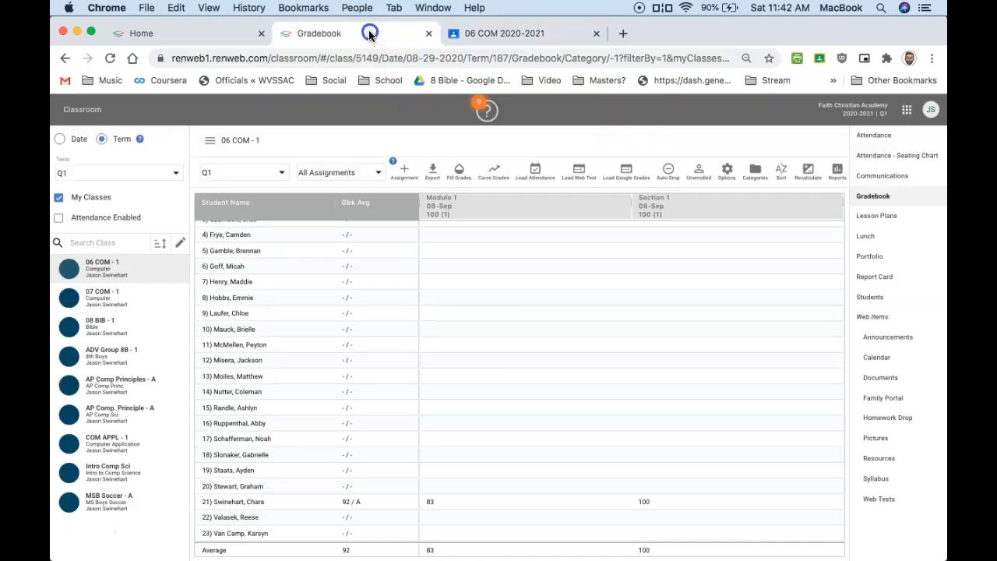
pyautogui.click(667, 205)
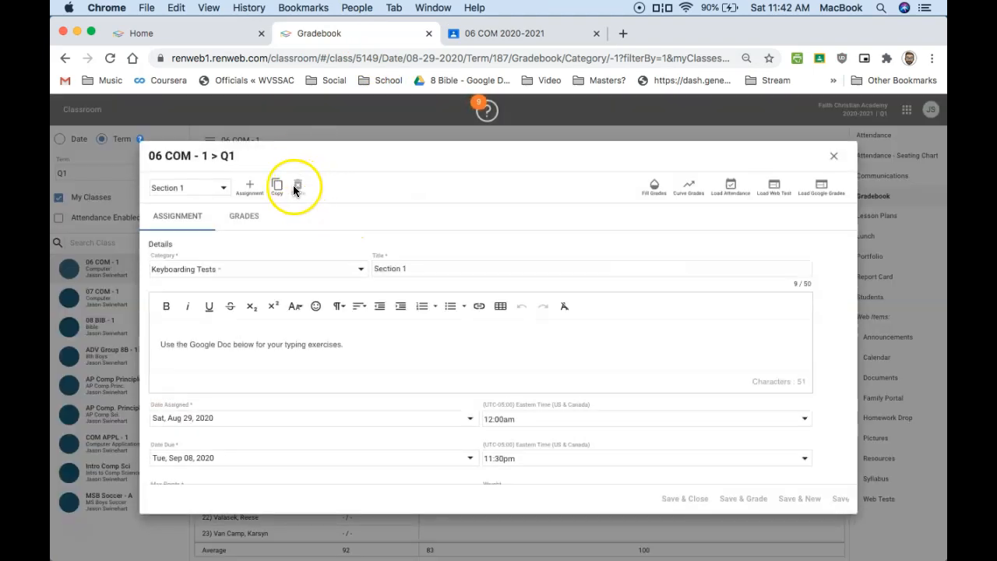
pyautogui.click(296, 185)
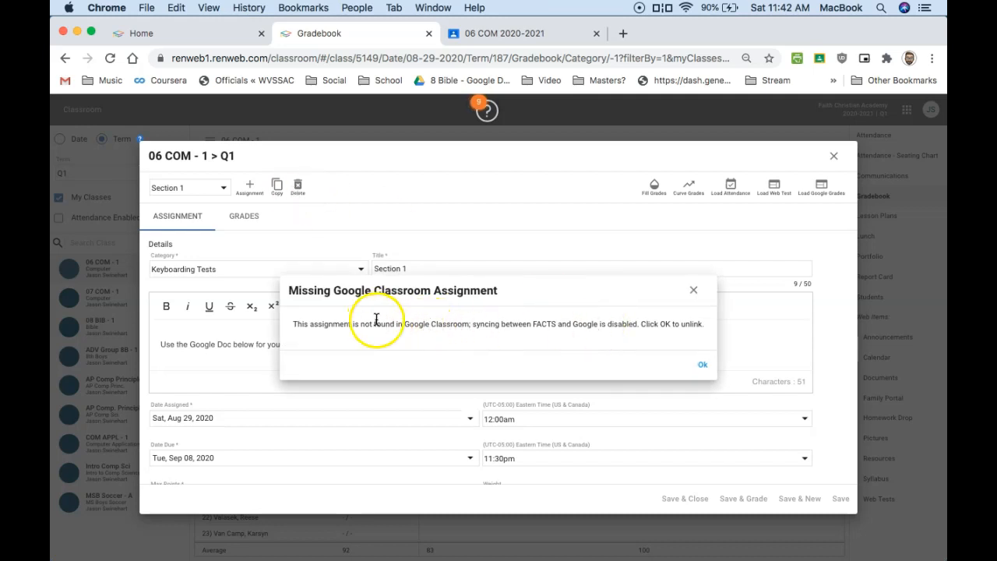
pyautogui.click(705, 366)
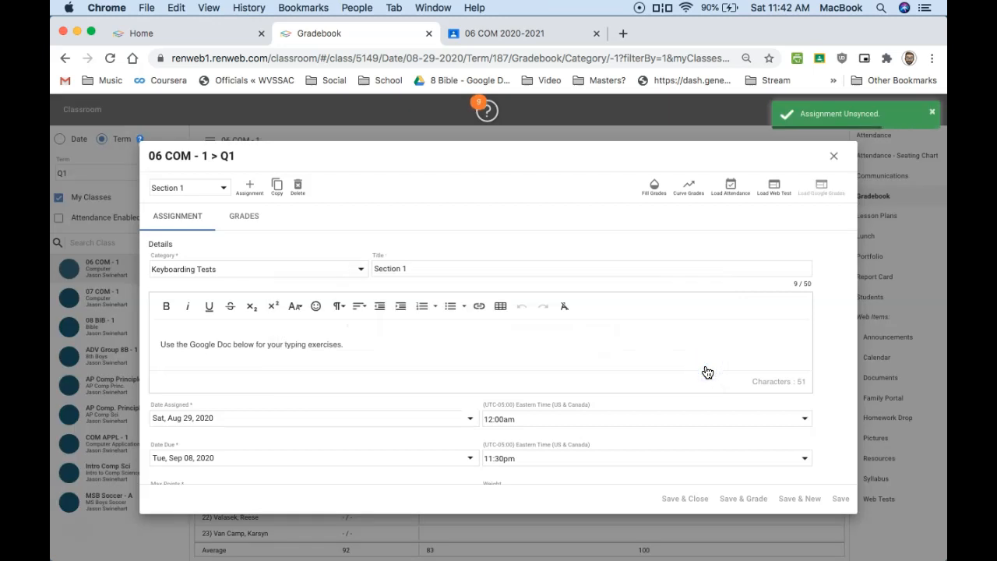
# Delete the unlinked Section 1 assignment from the gradebook and close the assignment window
pyautogui.click(298, 189)
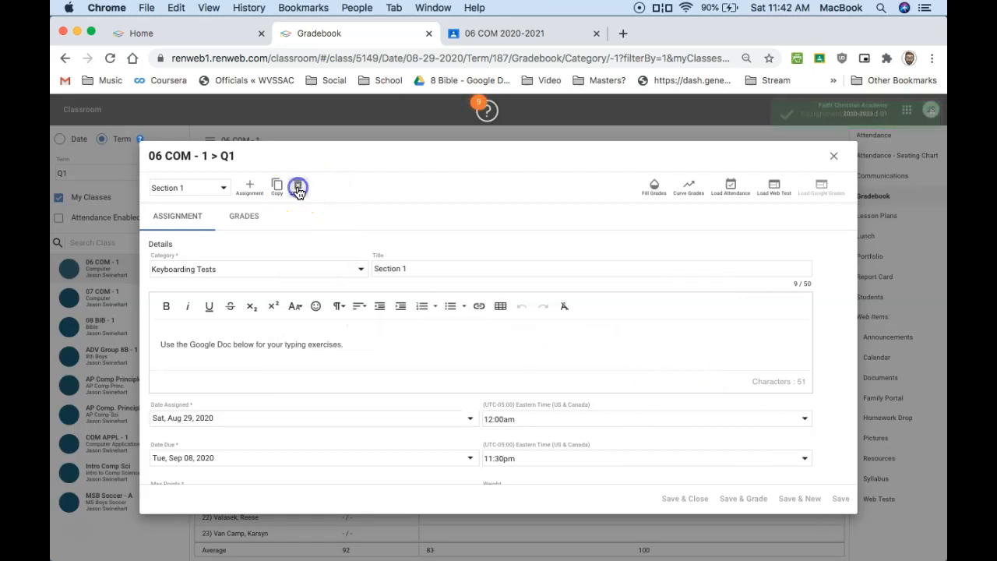
pyautogui.click(724, 365)
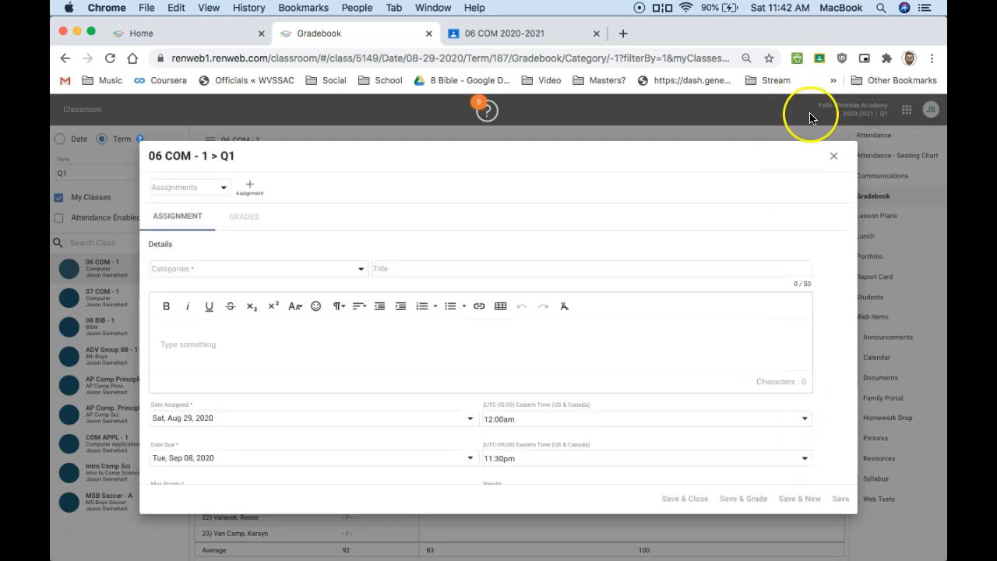
pyautogui.click(831, 158)
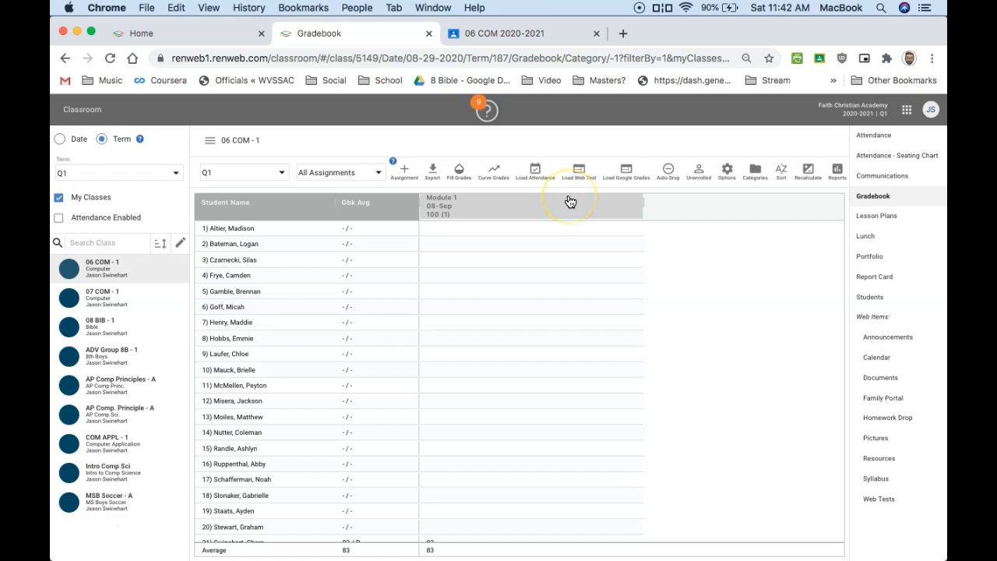
# Delete the Module 1 assignment from the gradebook with the option to also remove it from Google Classroom
pyautogui.click(571, 202)
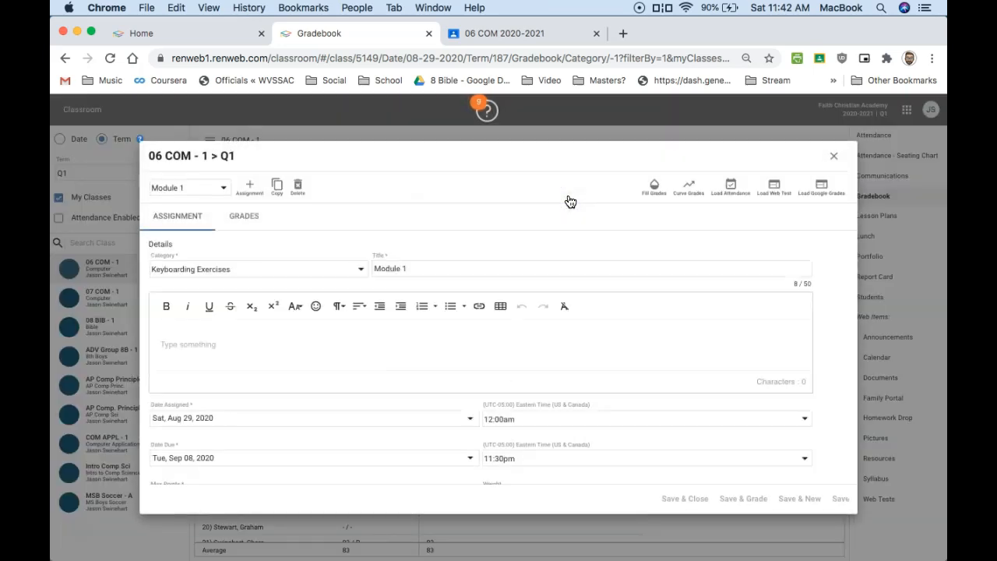
pyautogui.click(298, 187)
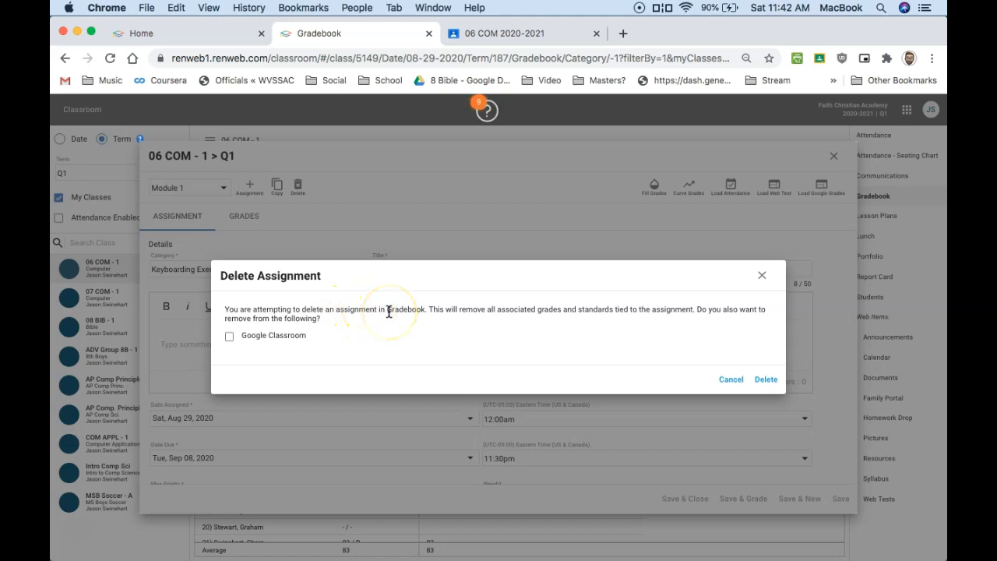
pyautogui.click(230, 337)
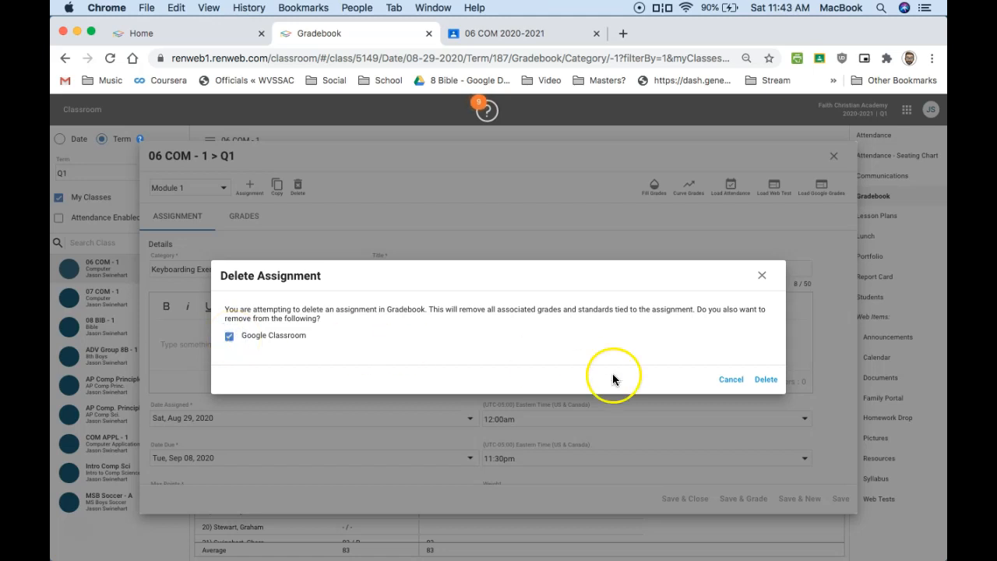
pyautogui.click(768, 381)
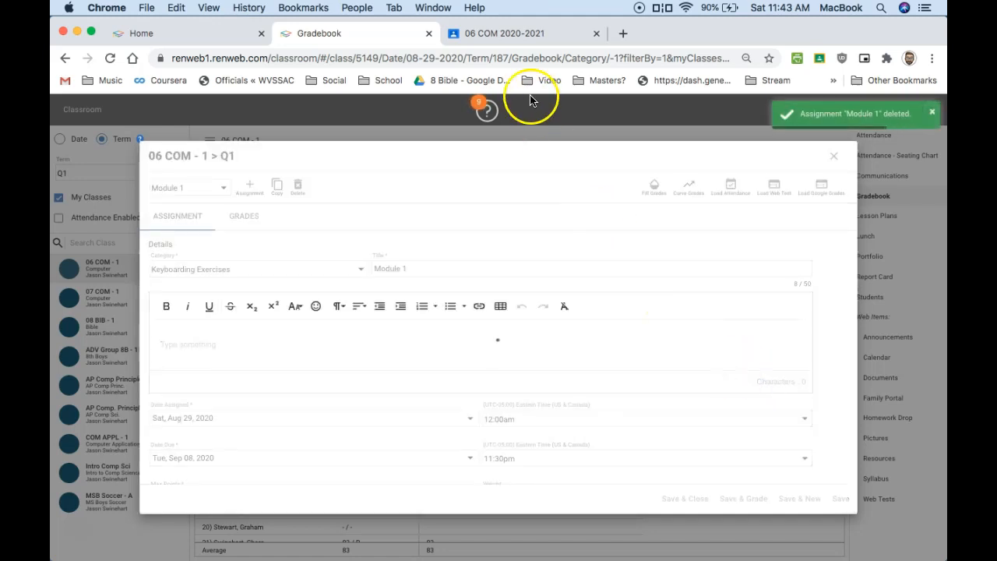
# Switch to Google Classroom and delete the Module 1 assignment from the 06 COM classwork
pyautogui.click(508, 31)
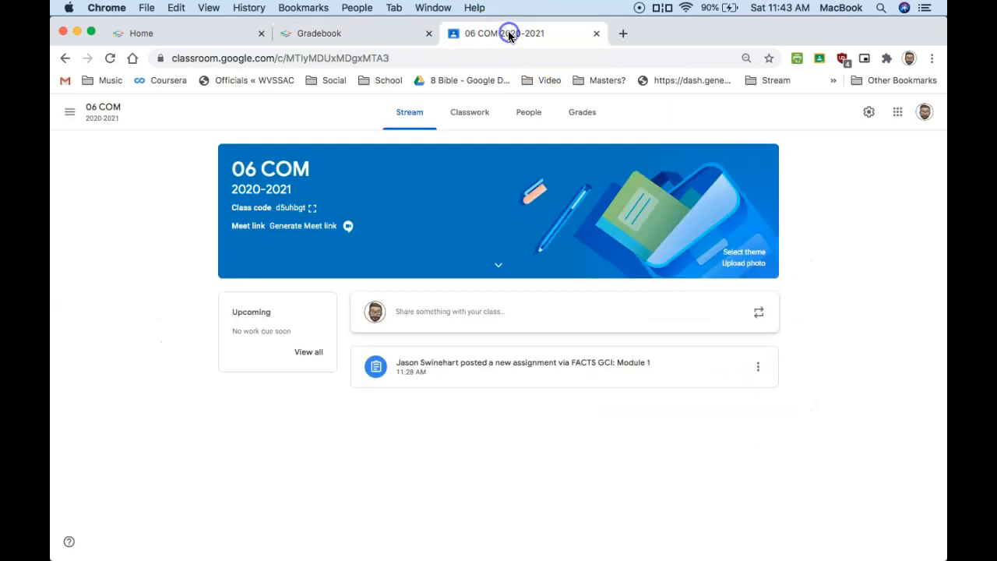
pyautogui.click(458, 119)
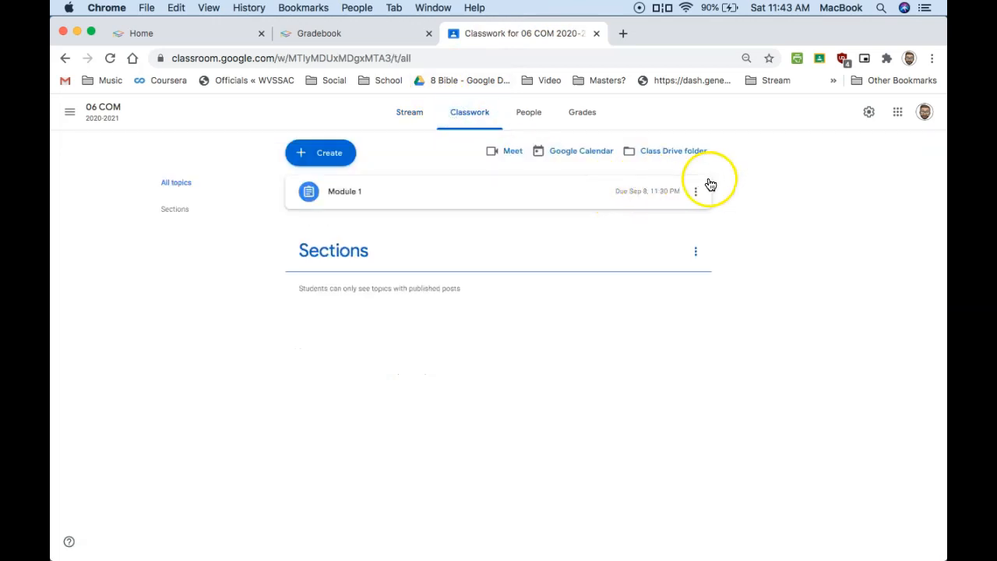
pyautogui.click(701, 192)
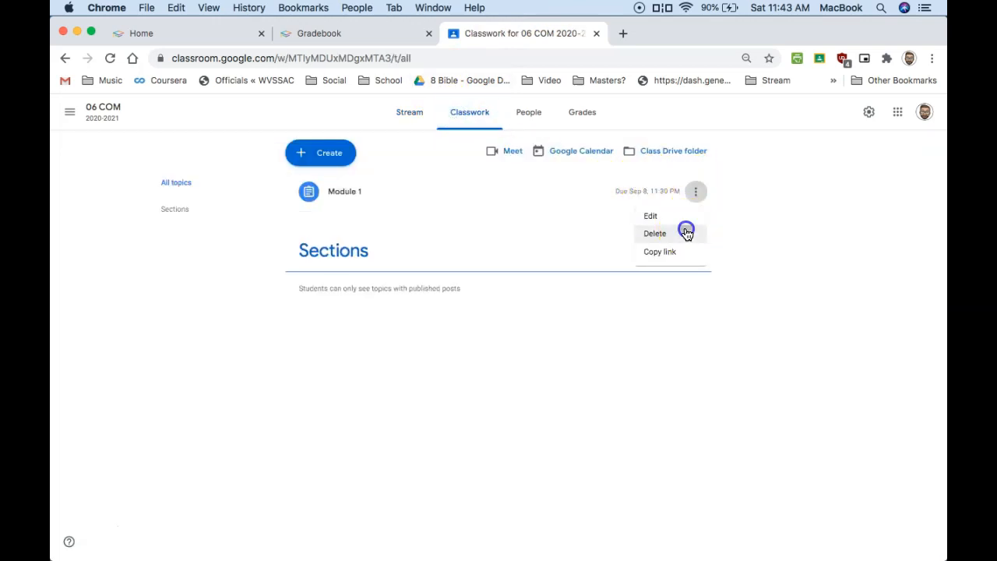
pyautogui.click(685, 231)
pyautogui.click(556, 357)
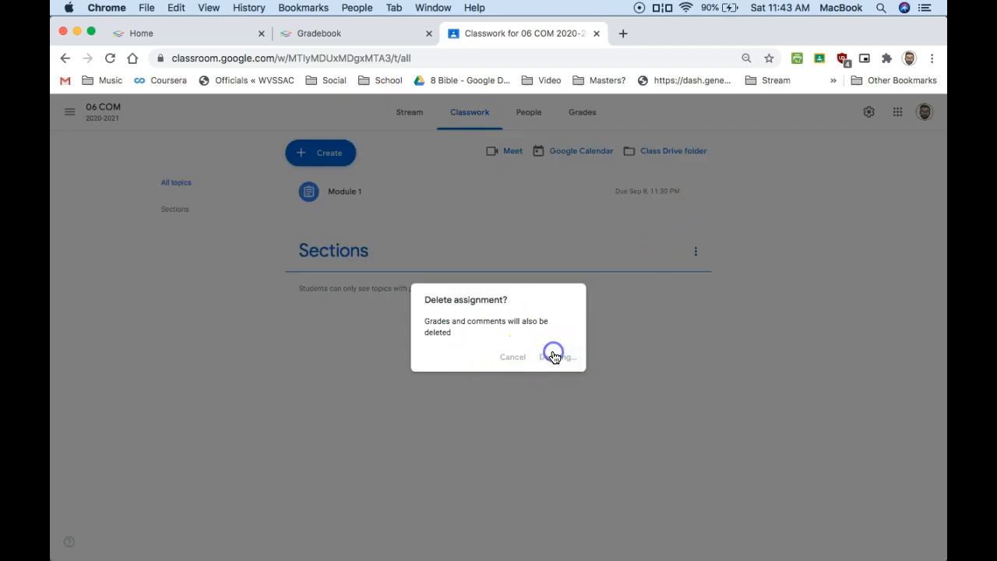